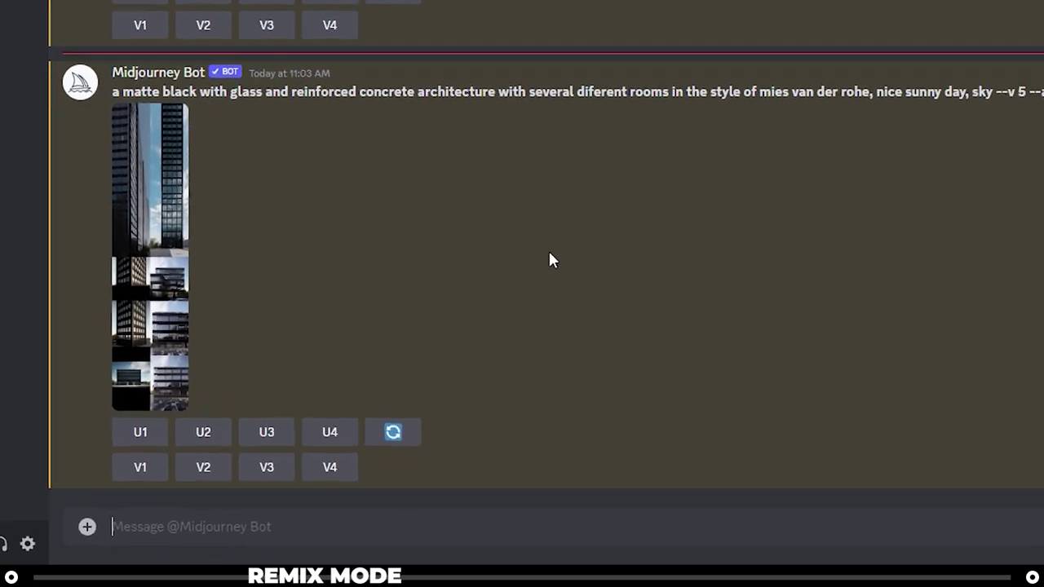
Turn on remix mode by running the /prefer remix command in the Midjourney Bot chat.
type("/prefer remix")
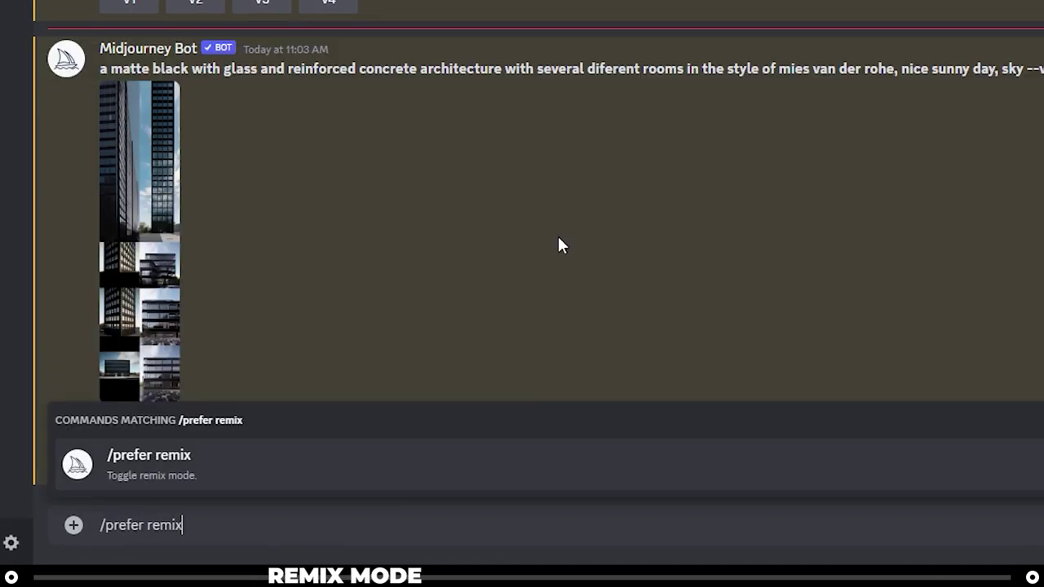
key("Tab")
key("Return")
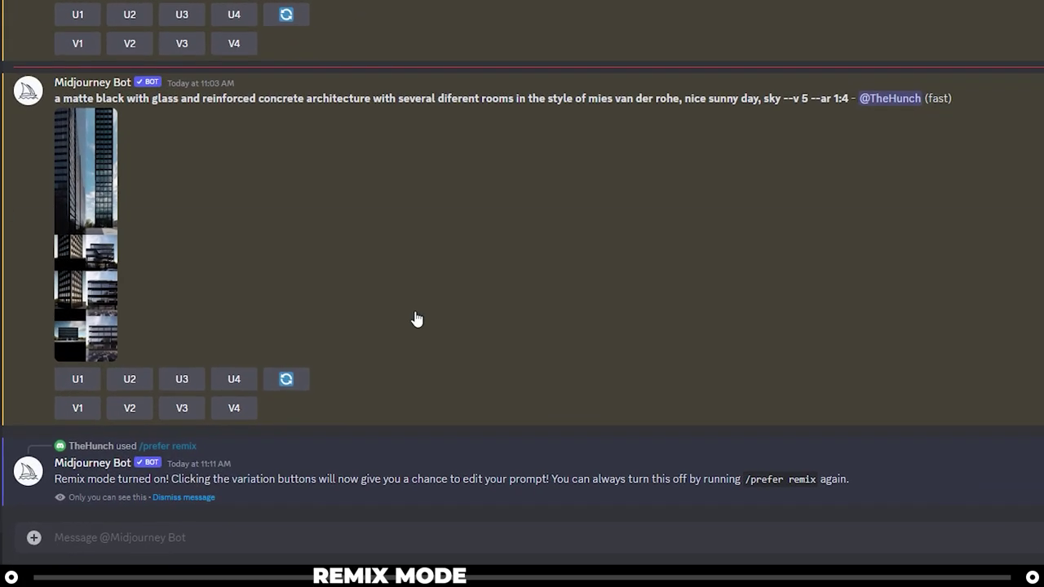
Bring up the bot's options with the /settings command to check remix mode, and dismiss the settings message.
type("/settings")
key("Tab")
key("Return")
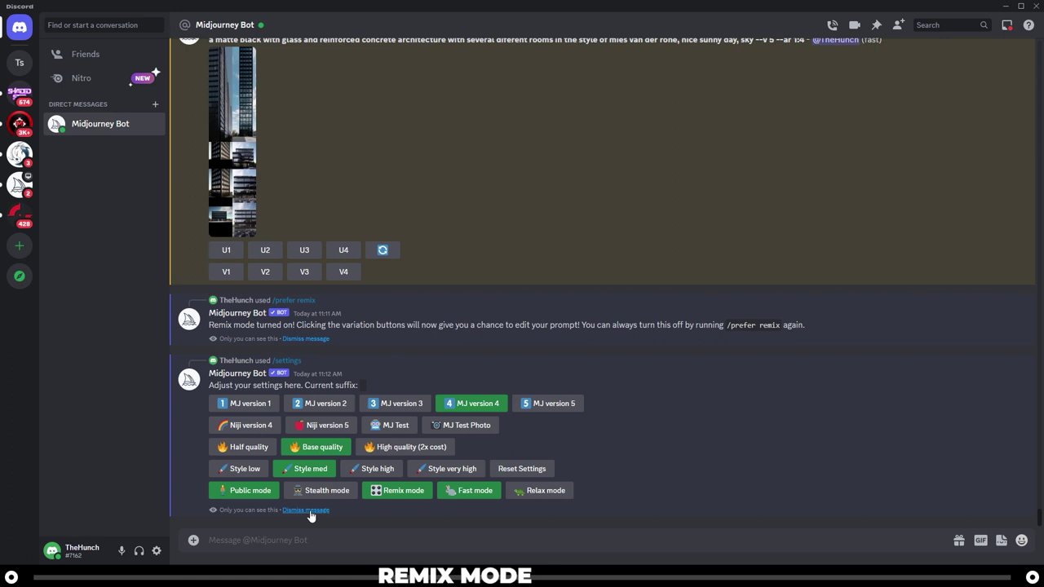
left_click(308, 511)
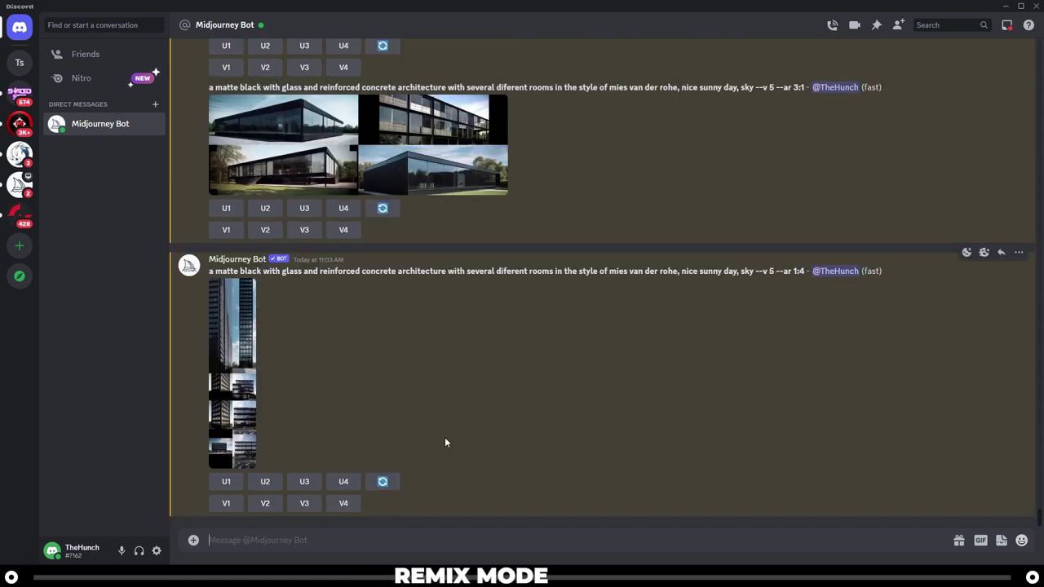
Generate images with /imagine using the prompt "gothic style mid century home in the middle of the desert".
type("/imagi")
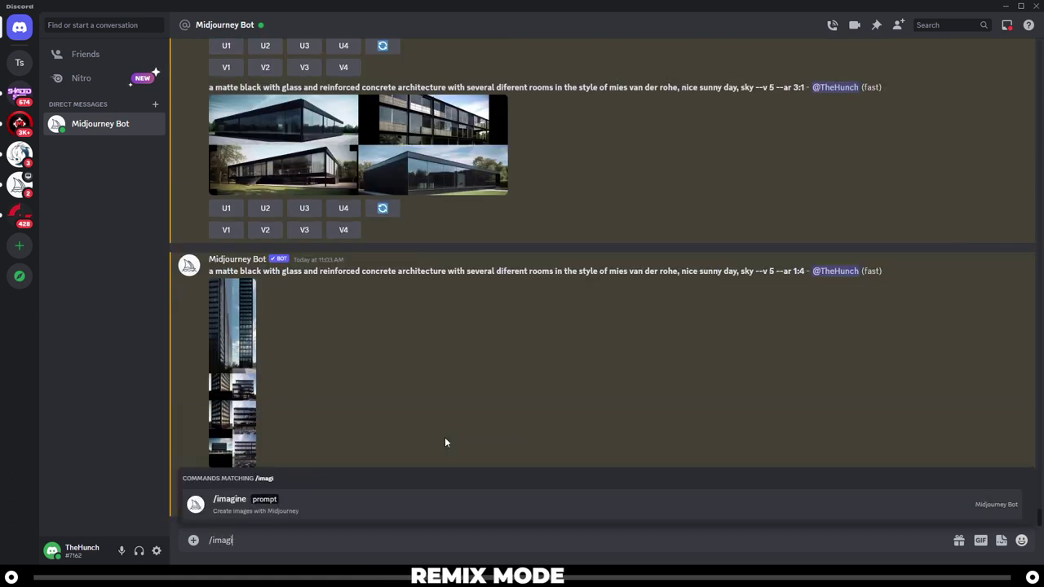
key("Tab")
type("gothic s")
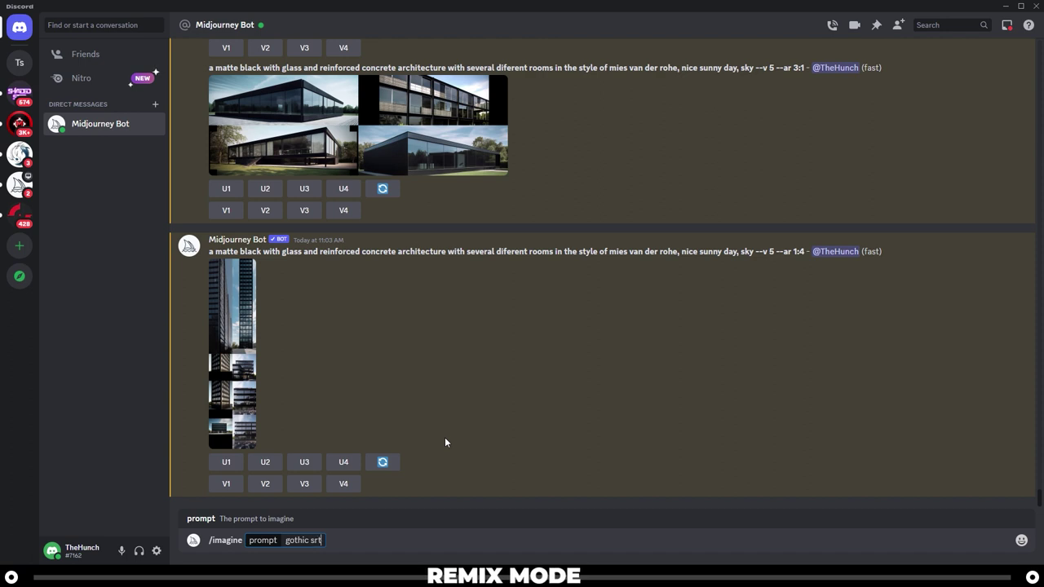
type("tyle mid ")
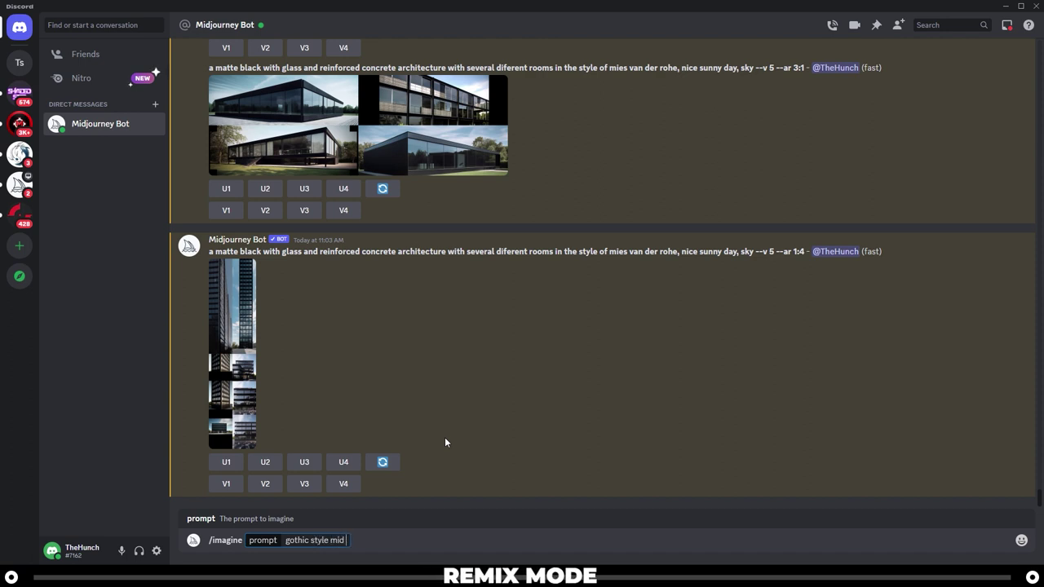
type("century home in the m")
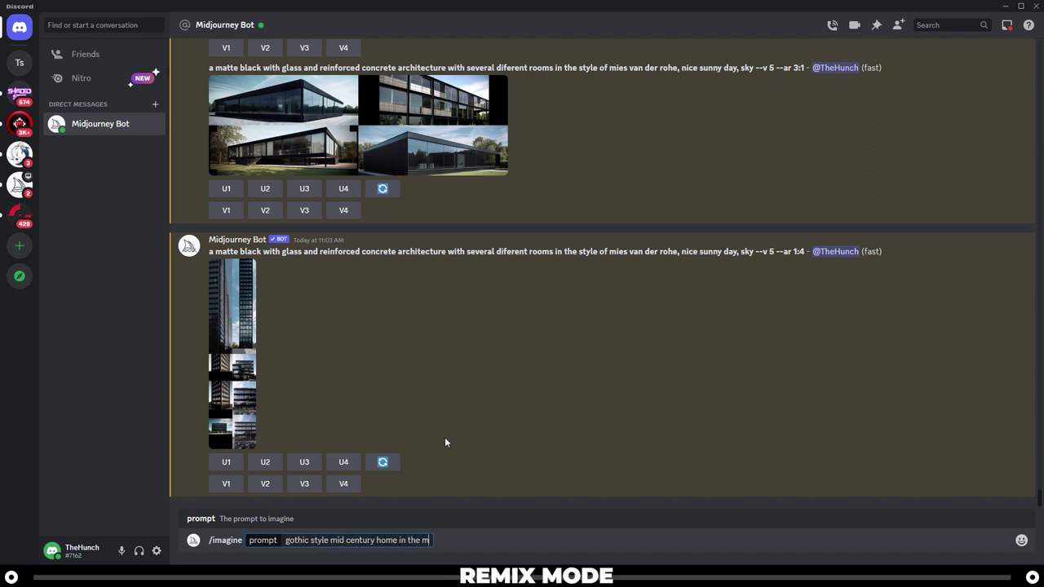
type("iddle of the desert")
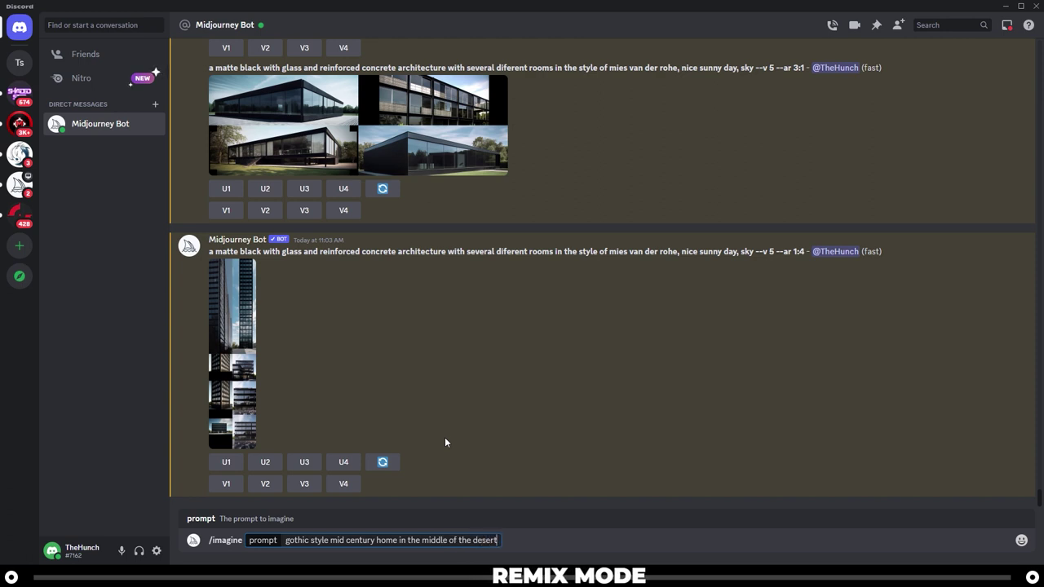
key("Return")
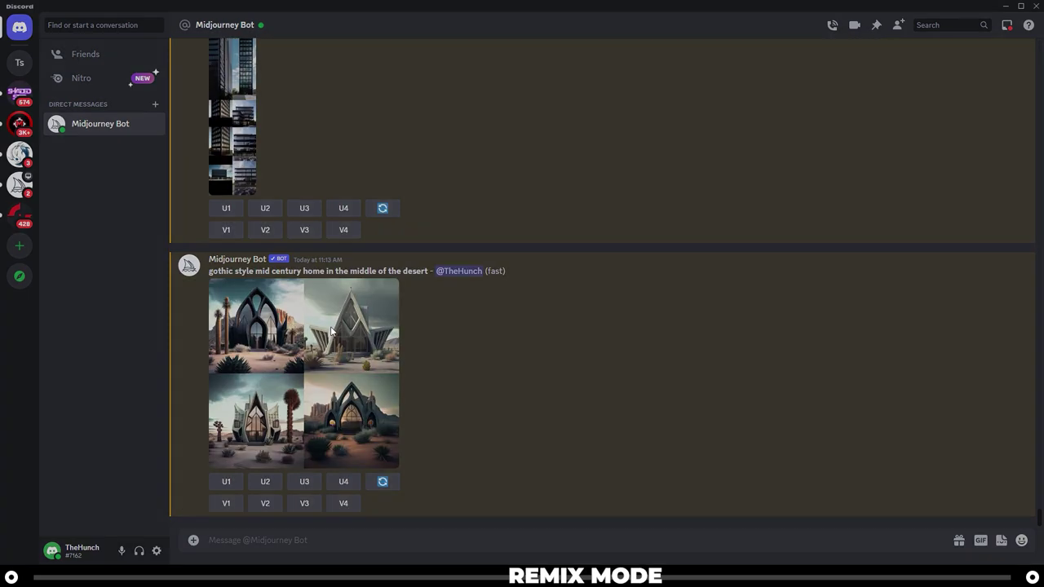
Examine the enlarged preview of the four gothic desert home images and close it.
left_click(302, 375)
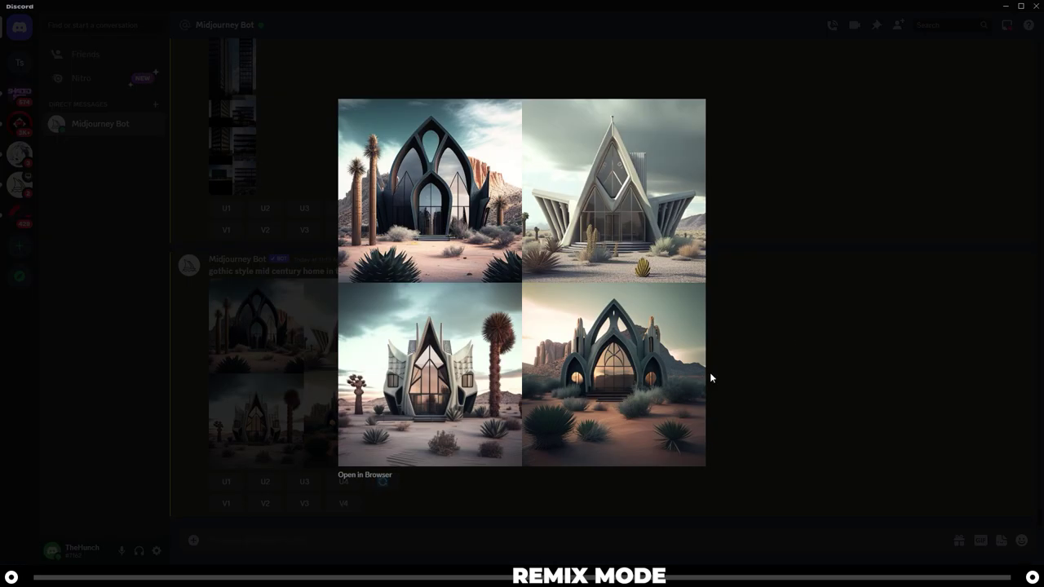
left_click(794, 351)
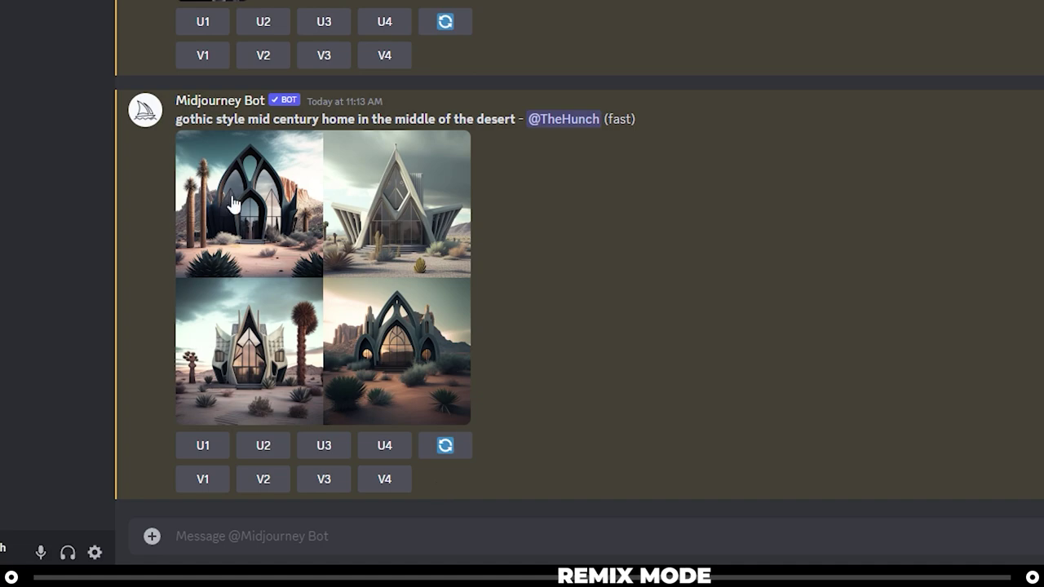
left_click(269, 371)
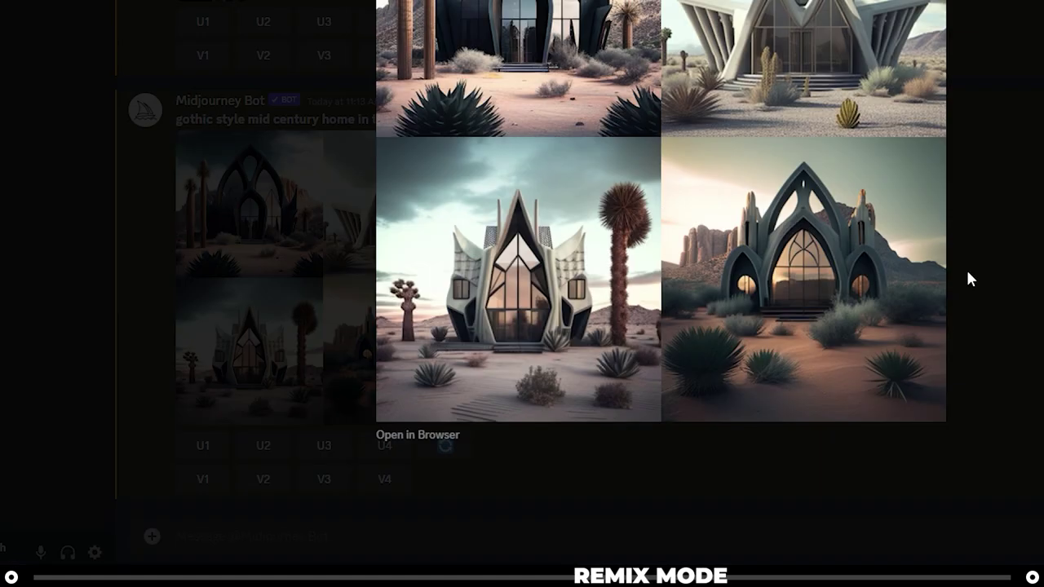
left_click(353, 464)
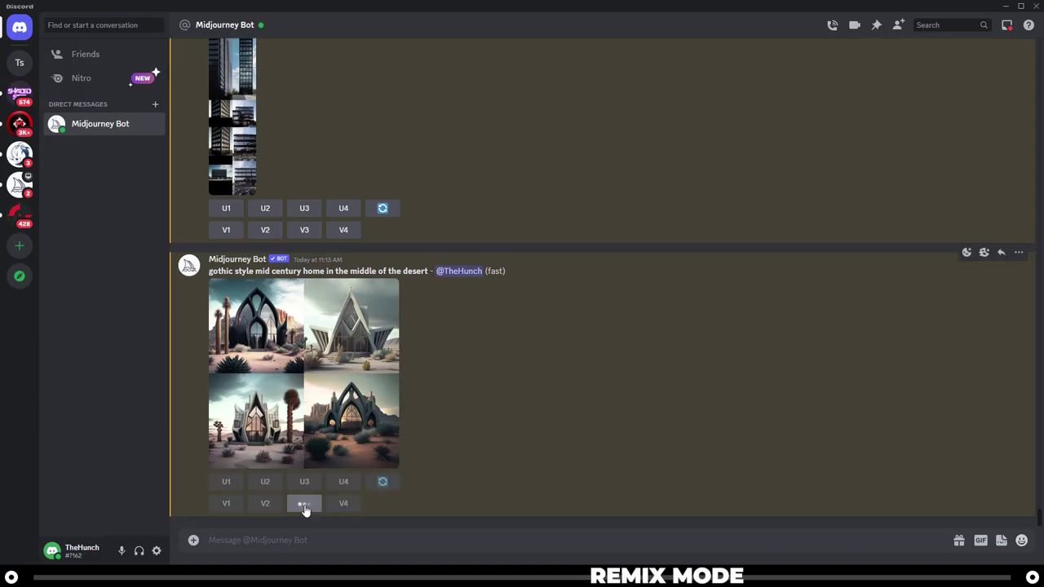
Create variations of the third gothic home image, adding ". People walking around" to the end of its remix prompt.
left_click(305, 506)
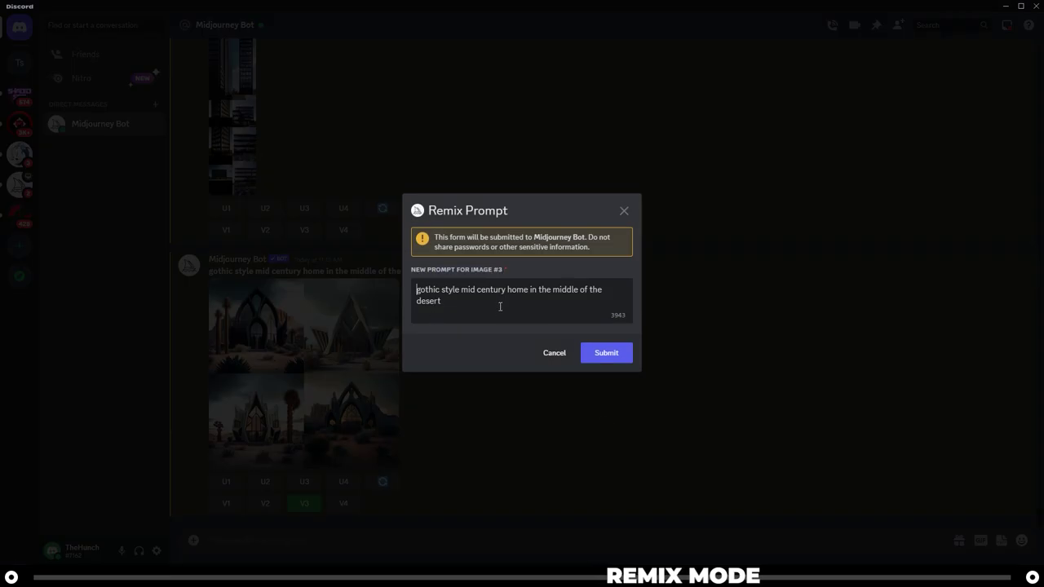
left_click(459, 302)
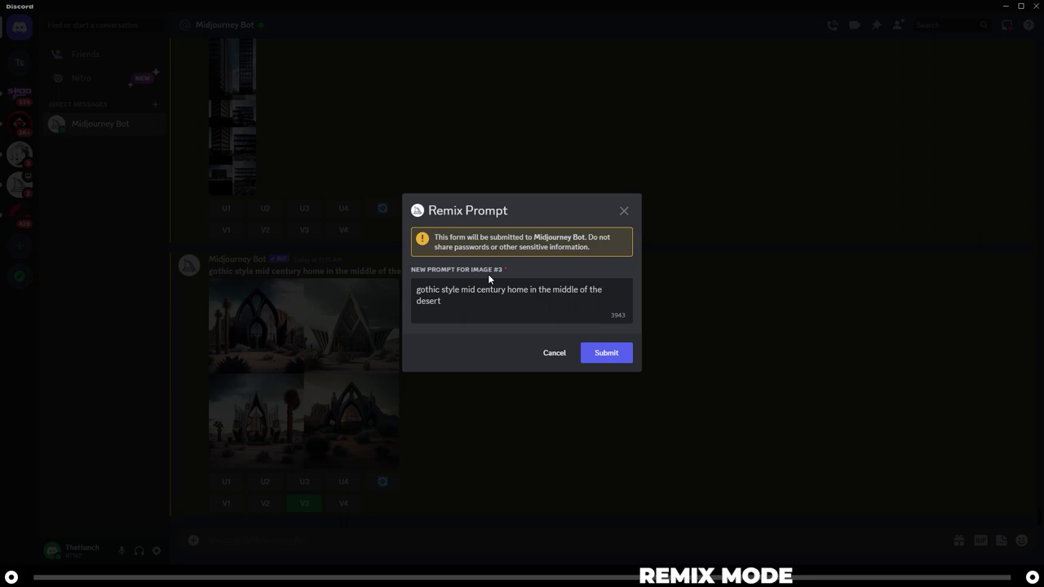
type(". People walking around")
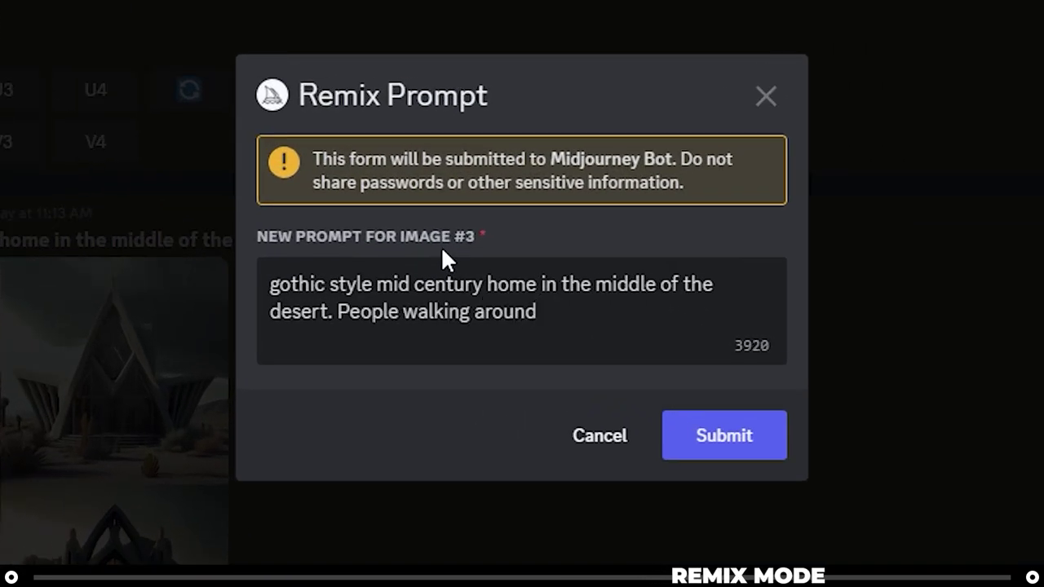
left_click(726, 450)
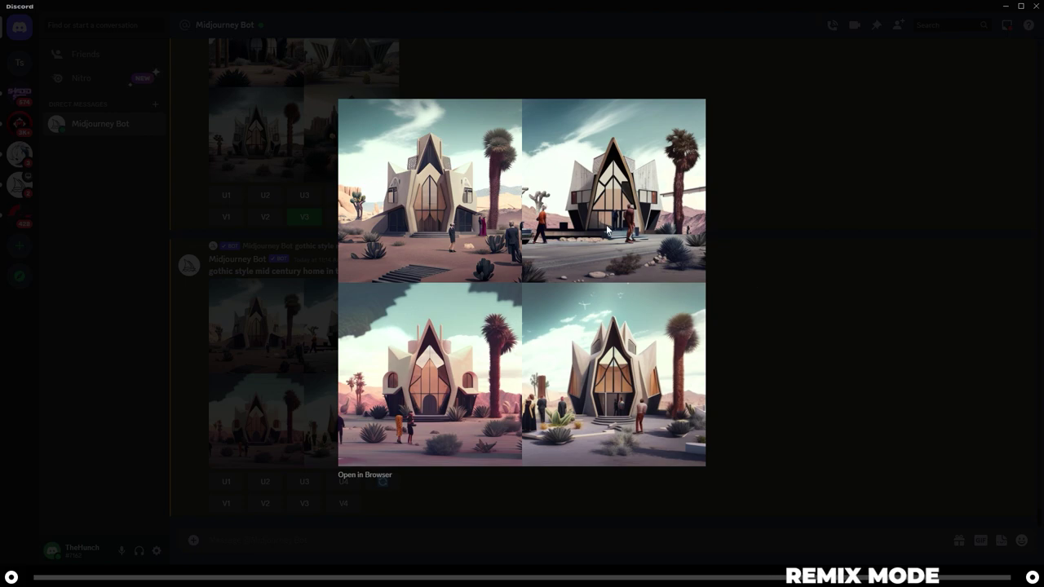
Upscale the third image of the "People walking around" remix and start making variations of the upscaled picture.
left_click(845, 377)
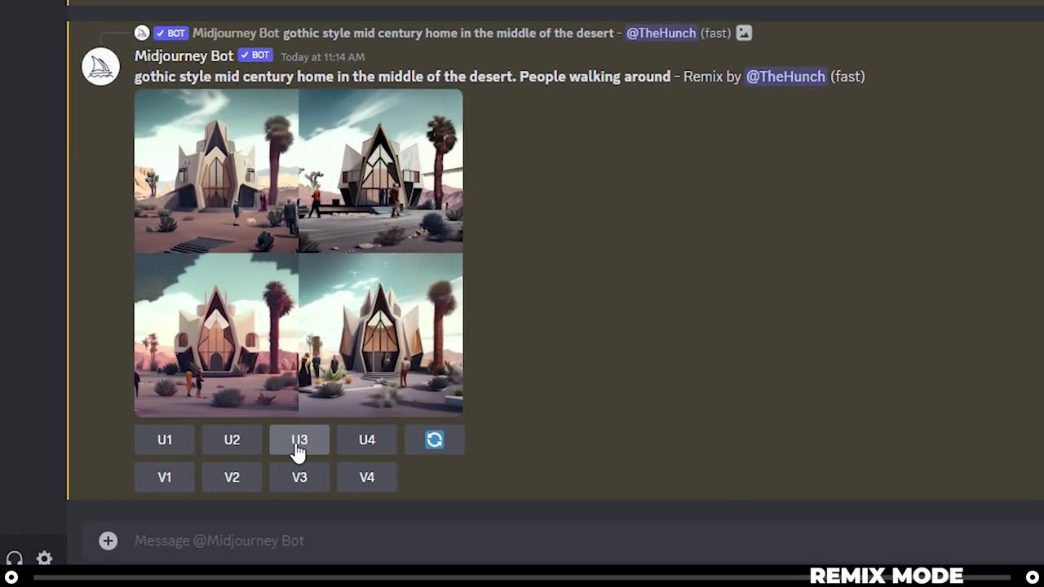
left_click(298, 445)
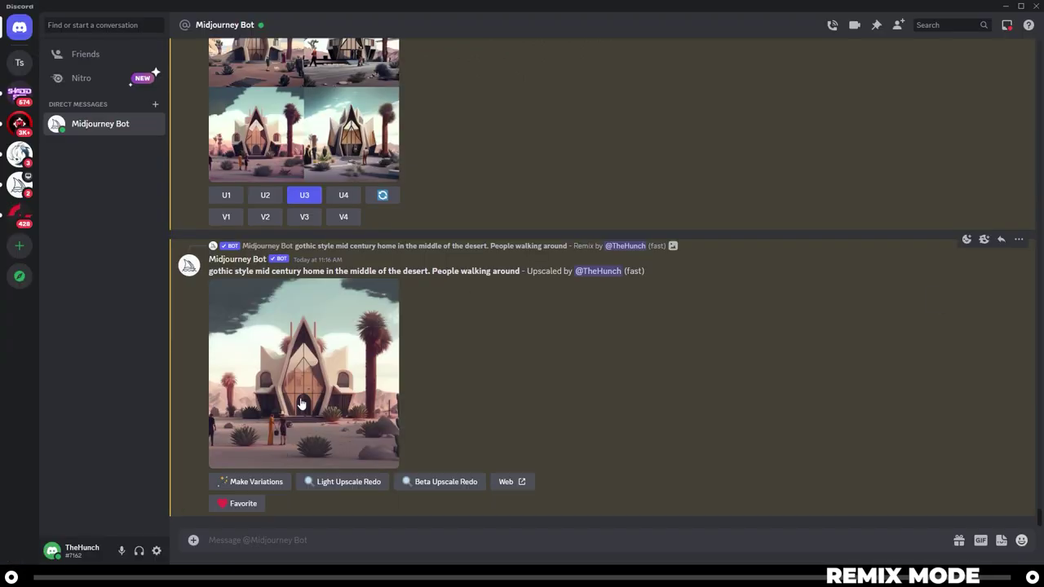
left_click(255, 485)
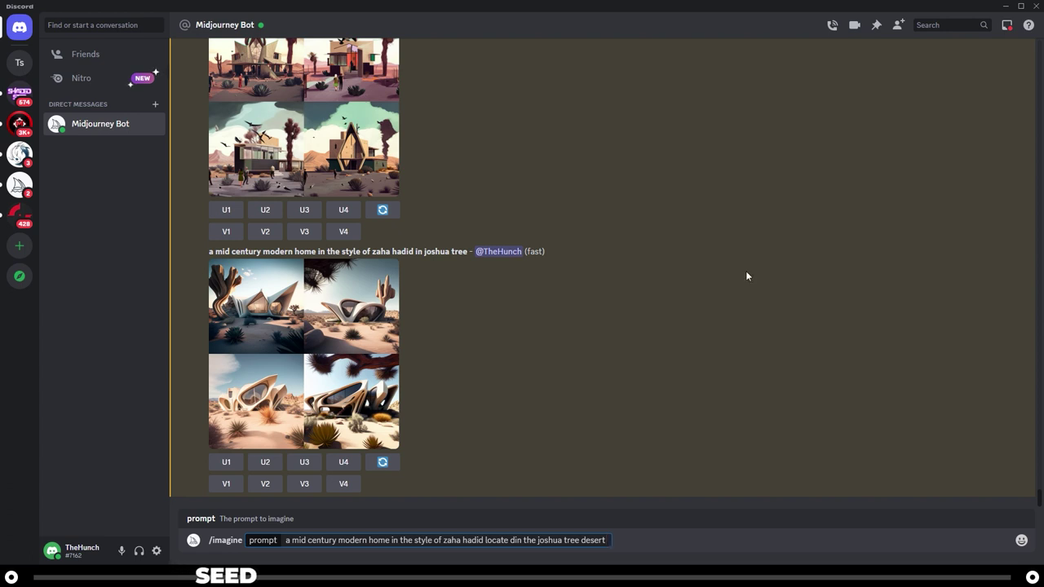
Add --seed 123 to the Zaha Hadid style home prompt, correct its wording to "located in", and generate the images.
type("--seed")
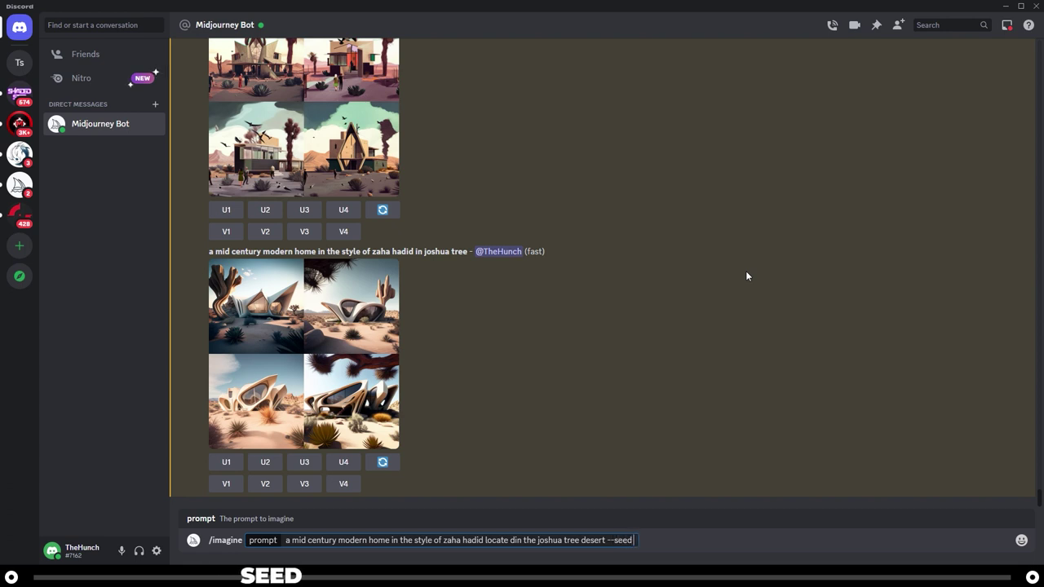
type(" 123")
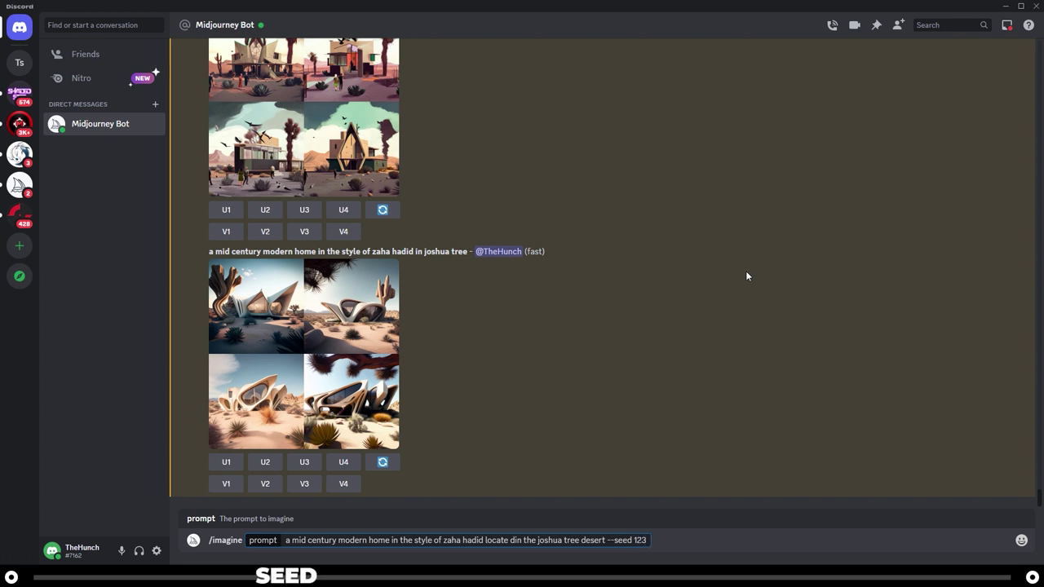
left_click(514, 540)
key("BackSpace")
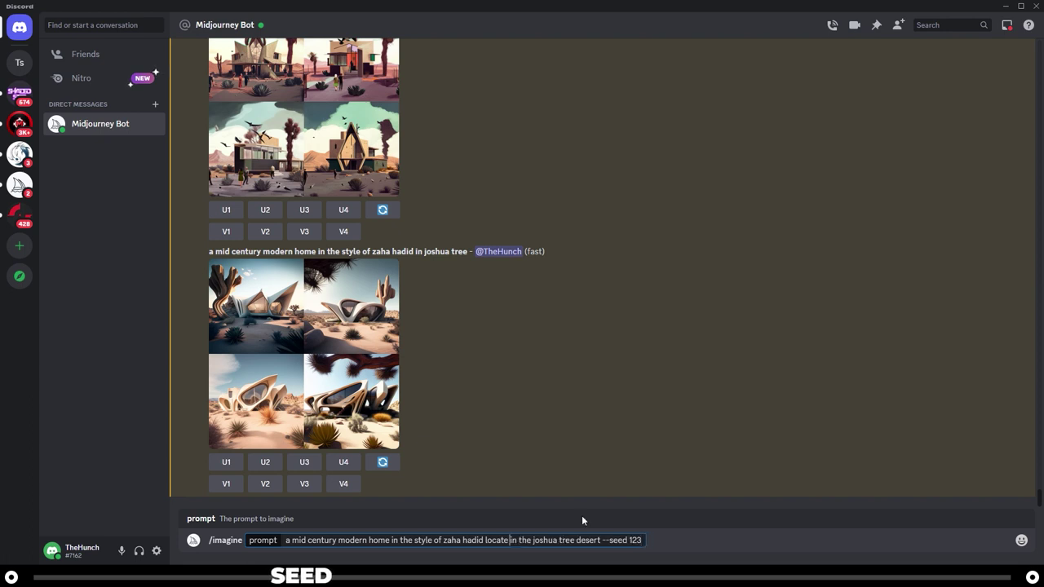
type("d")
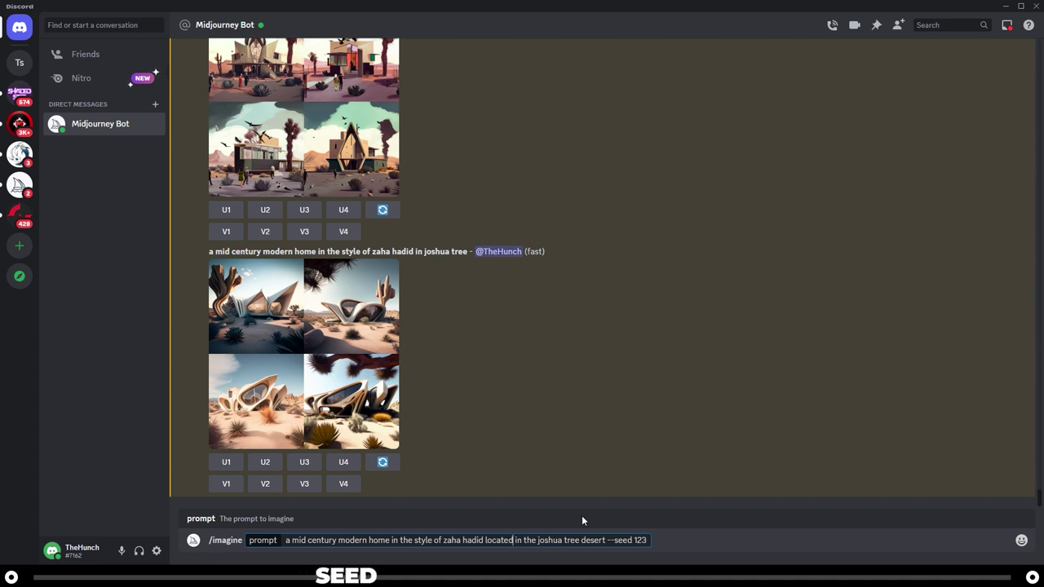
key("Return")
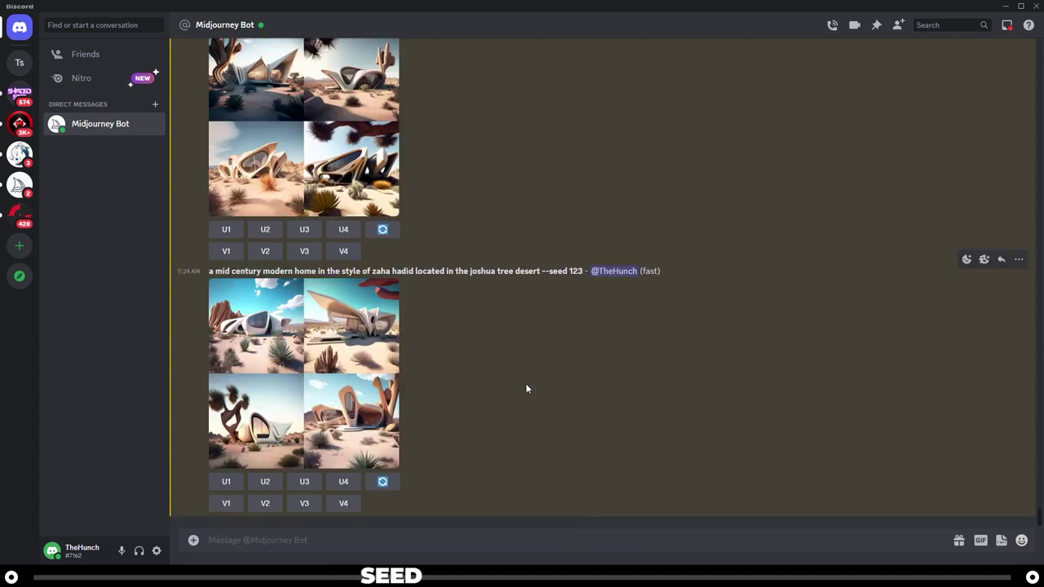
Add an envelope reaction to the "People walking around" remix grid to request its seed.
scroll(526, 389, "up", 10)
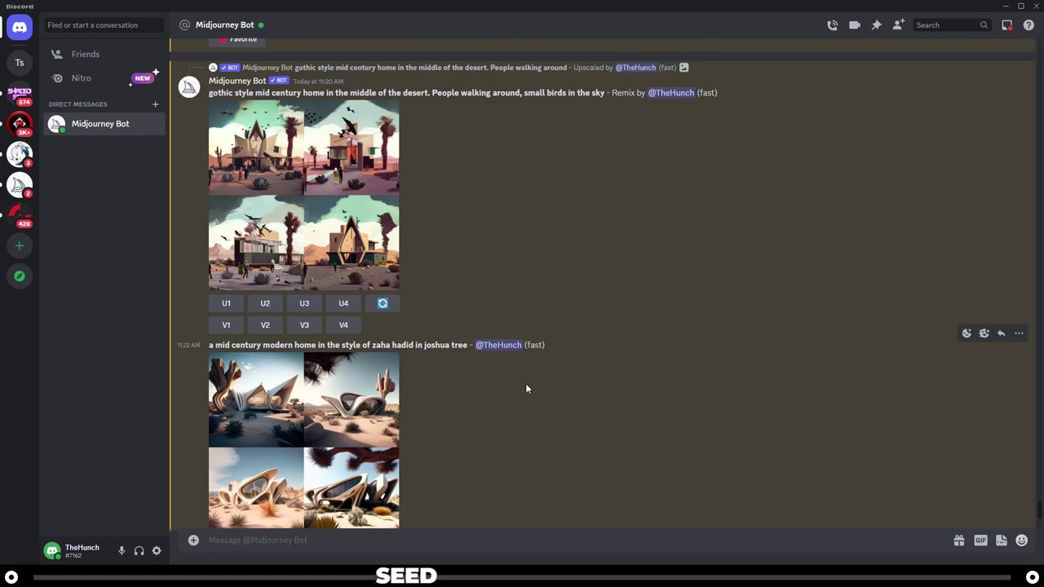
scroll(526, 388, "up", 5)
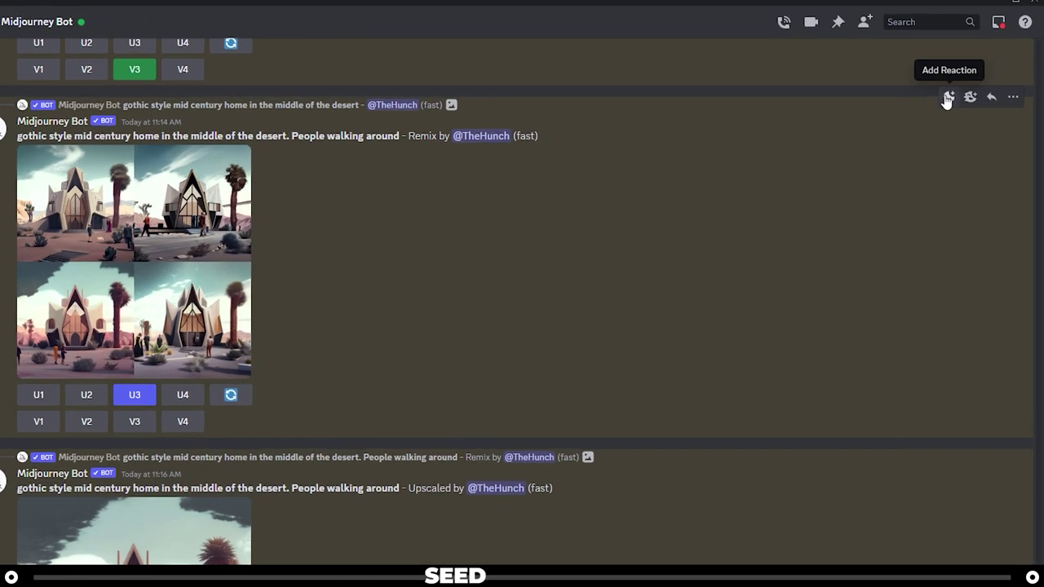
left_click(947, 100)
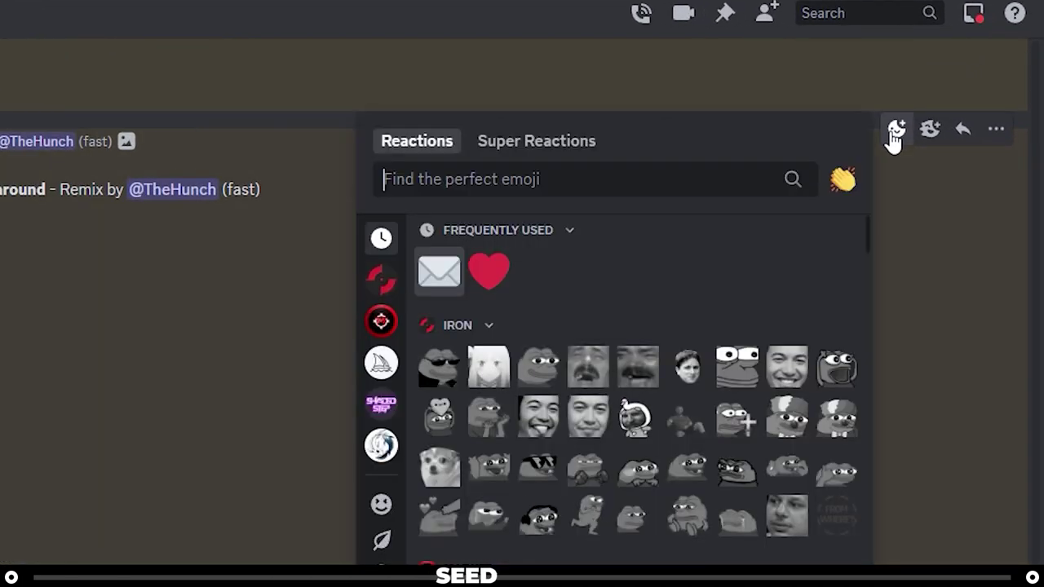
left_click(438, 277)
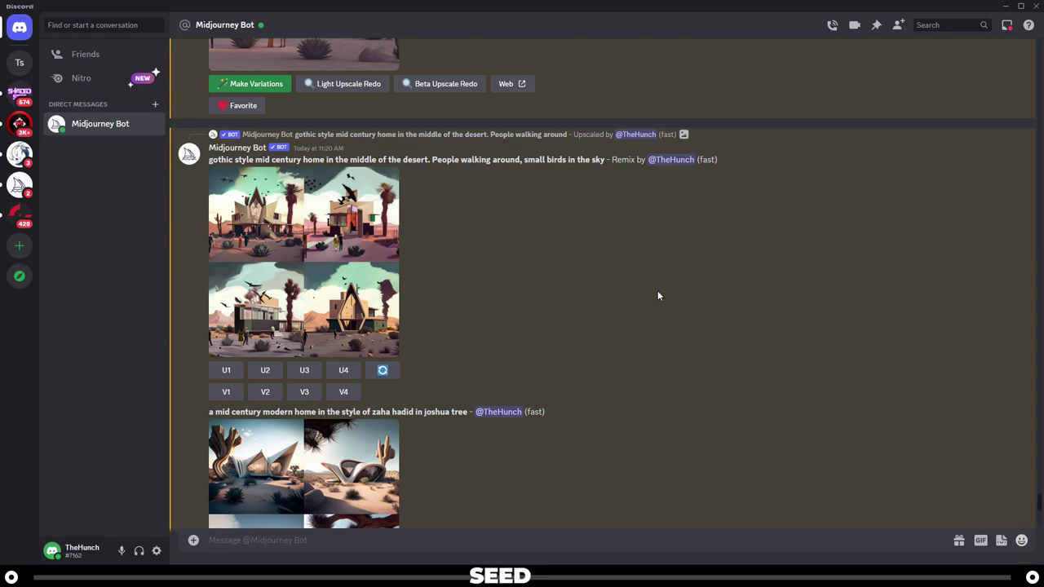
Add an envelope reaction to the --seed 123 desert home grid and highlight the seed line in the bot's reply.
scroll(658, 295, "down", 5)
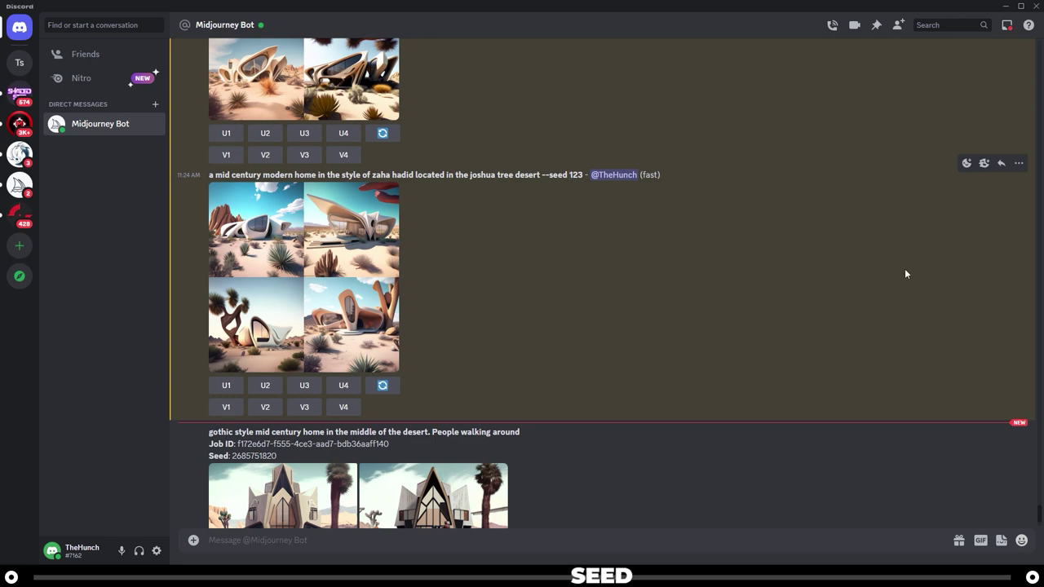
left_click(966, 164)
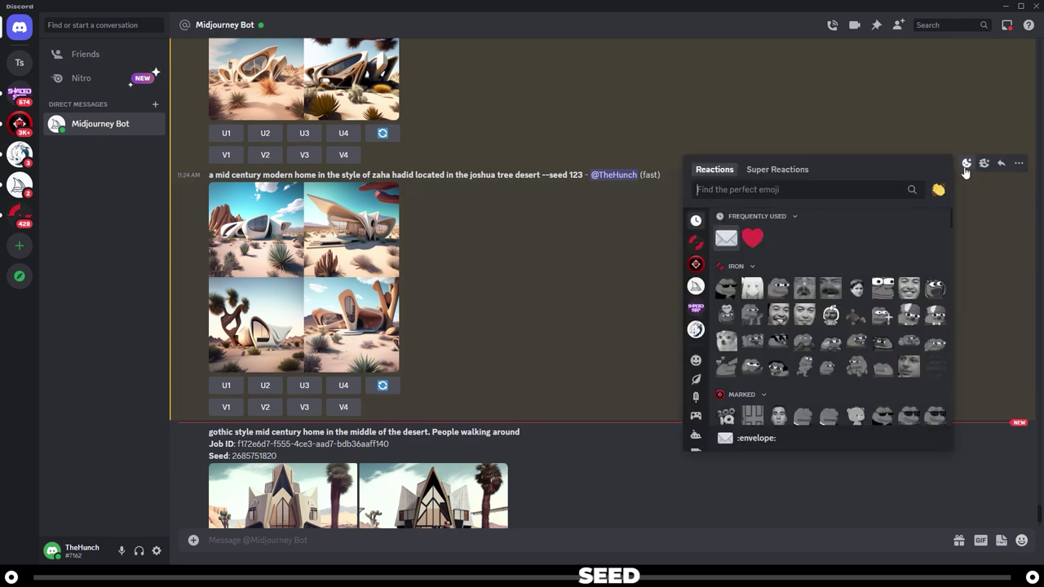
left_click(726, 238)
scroll(558, 336, "down", 3)
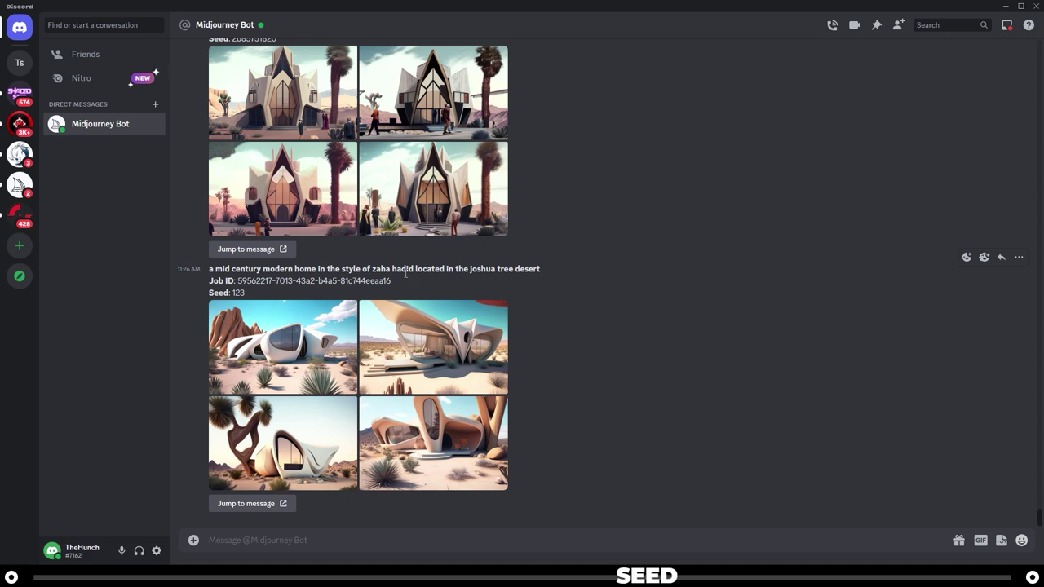
left_click_drag(211, 292, 252, 294)
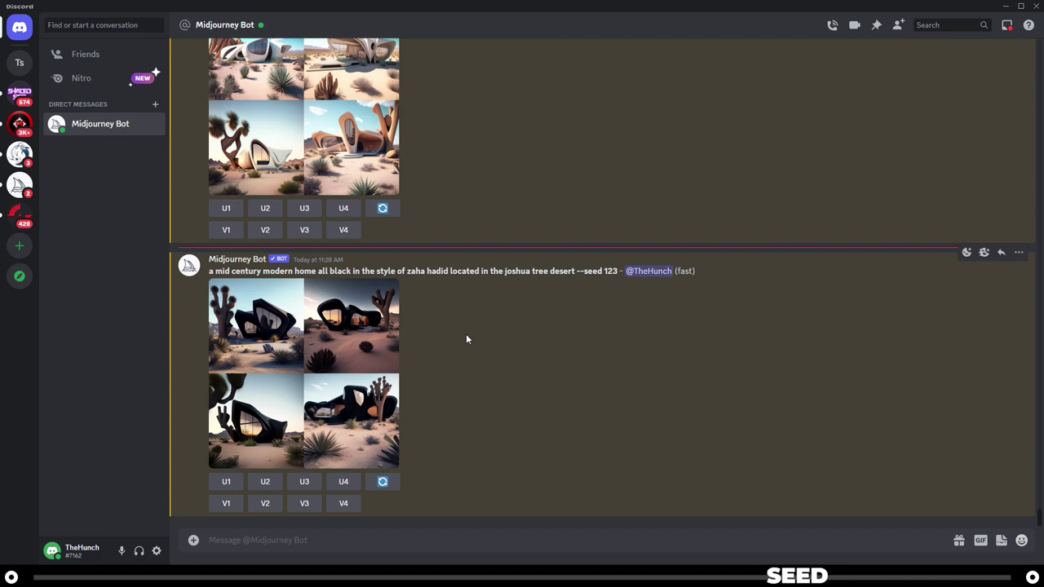
Enlarge the image grid of the all black mid century modern home to examine it.
left_click(375, 335)
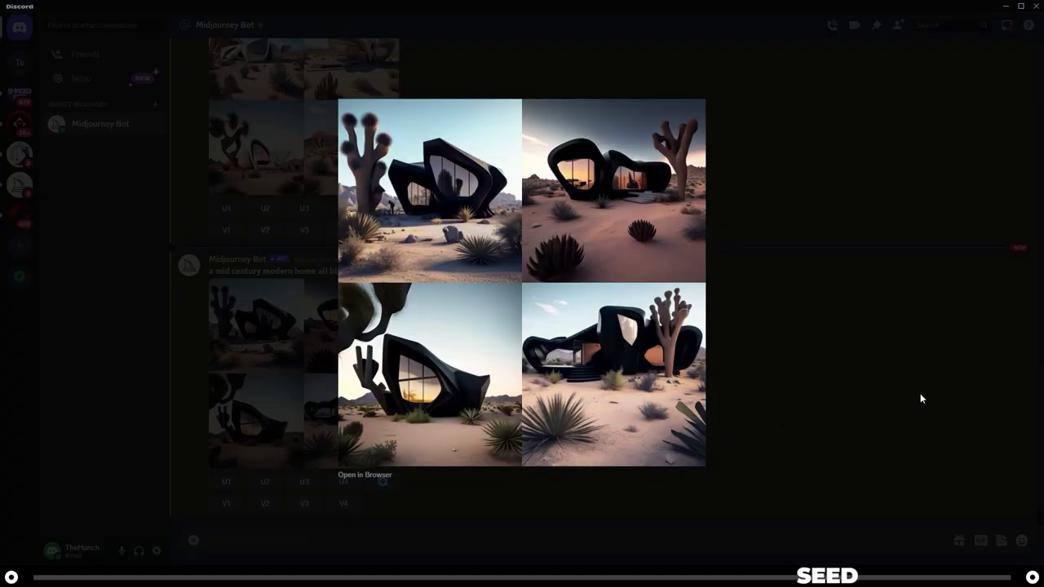
Enlarge the original --seed 123 desert home grid to compare it with the all black version, and close it.
left_click(854, 384)
scroll(690, 381, "up", 1)
left_click(403, 207)
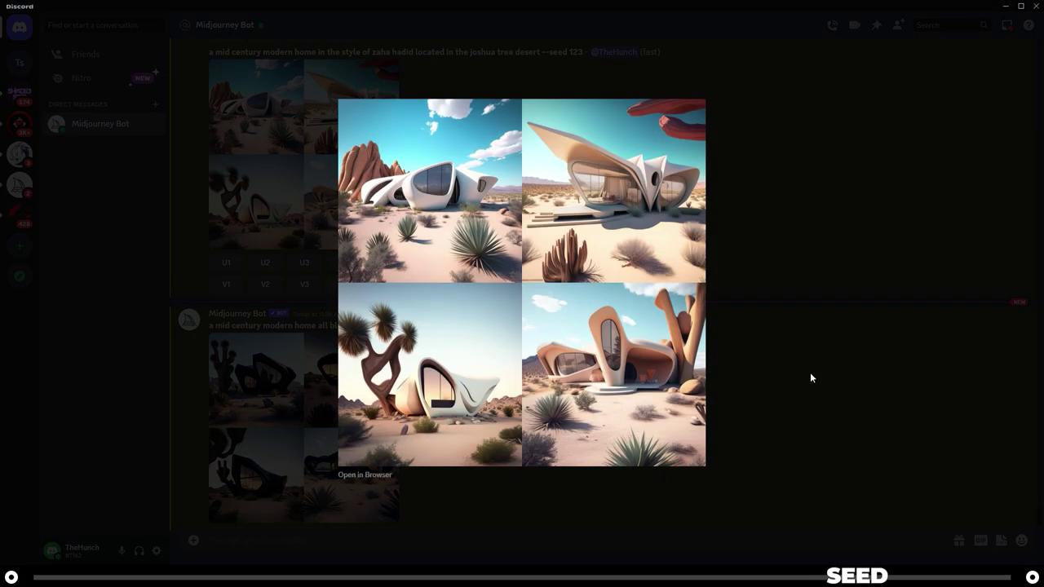
left_click(811, 374)
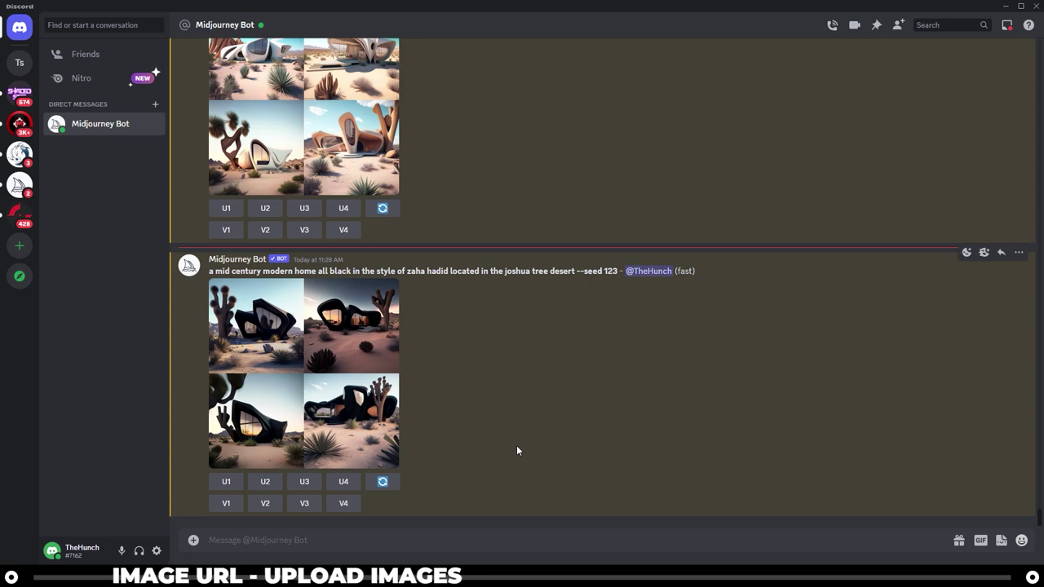
Upload the space station image mPFET8wxkZENQazxvRg7K5.jpg from Downloads and send it to the Midjourney Bot chat.
left_click(195, 540)
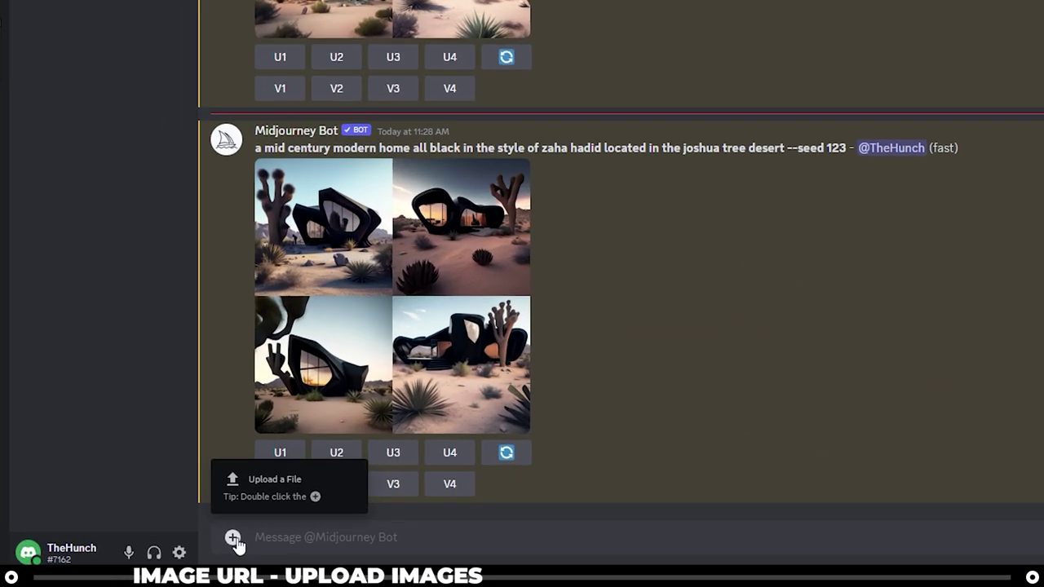
left_click(226, 509)
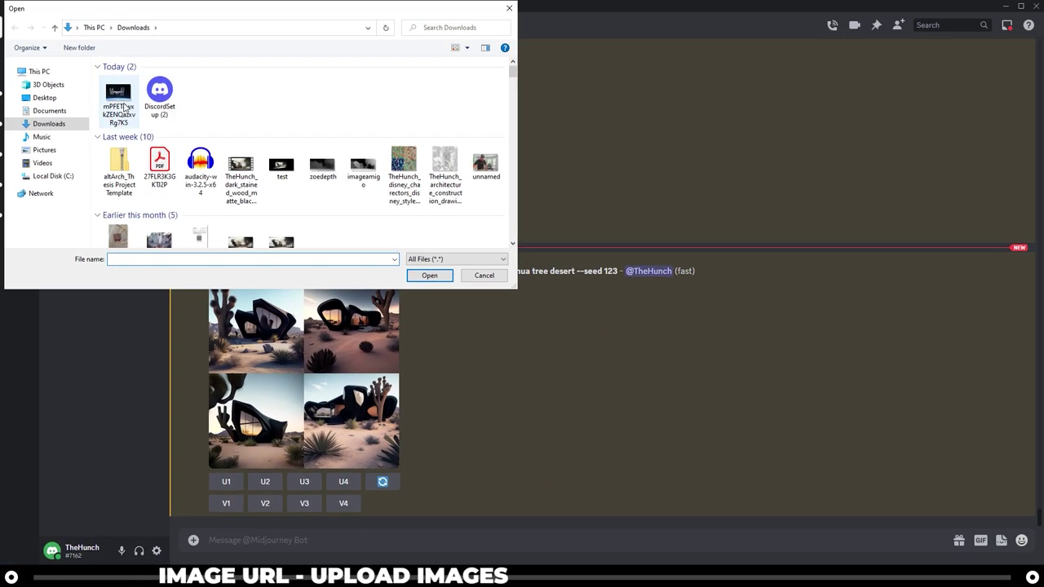
left_click(118, 100)
left_click(430, 276)
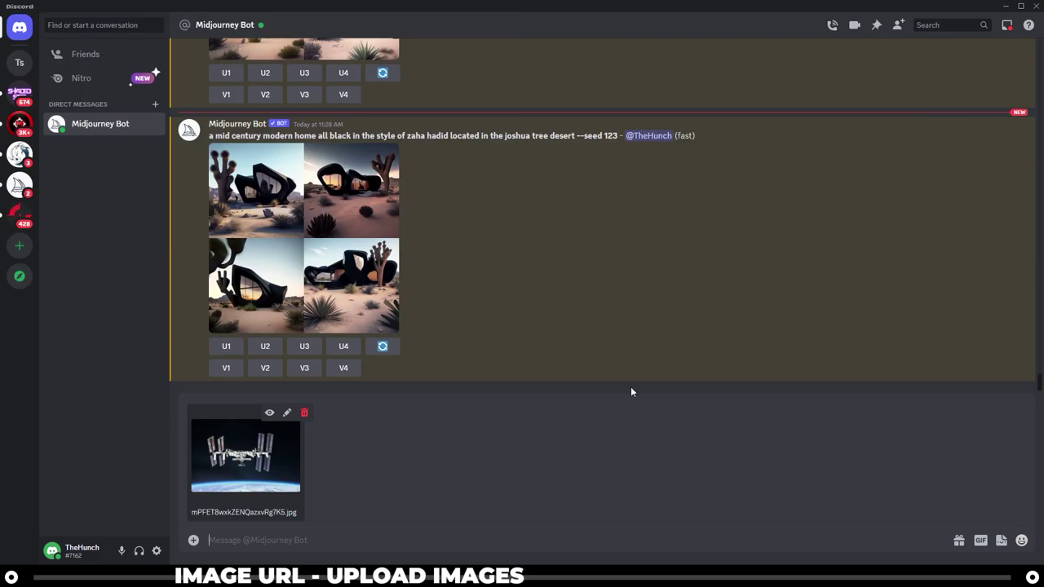
key("Return")
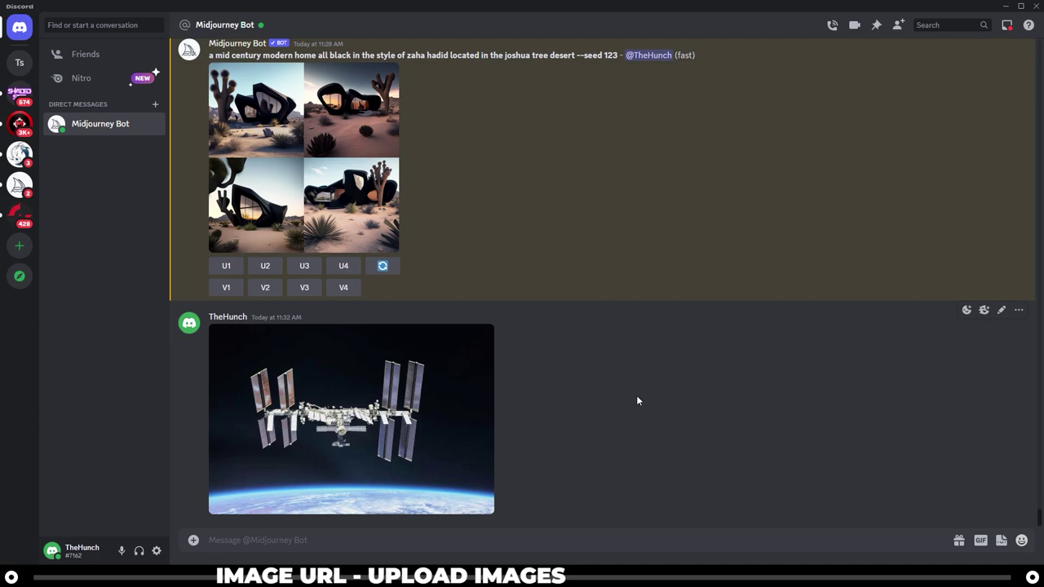
Attach the same space station image again straight from its folder and send it as a second message.
key("alt+Tab")
left_click_drag(142, 108, 245, 167)
left_click_drag(163, 151, 571, 367)
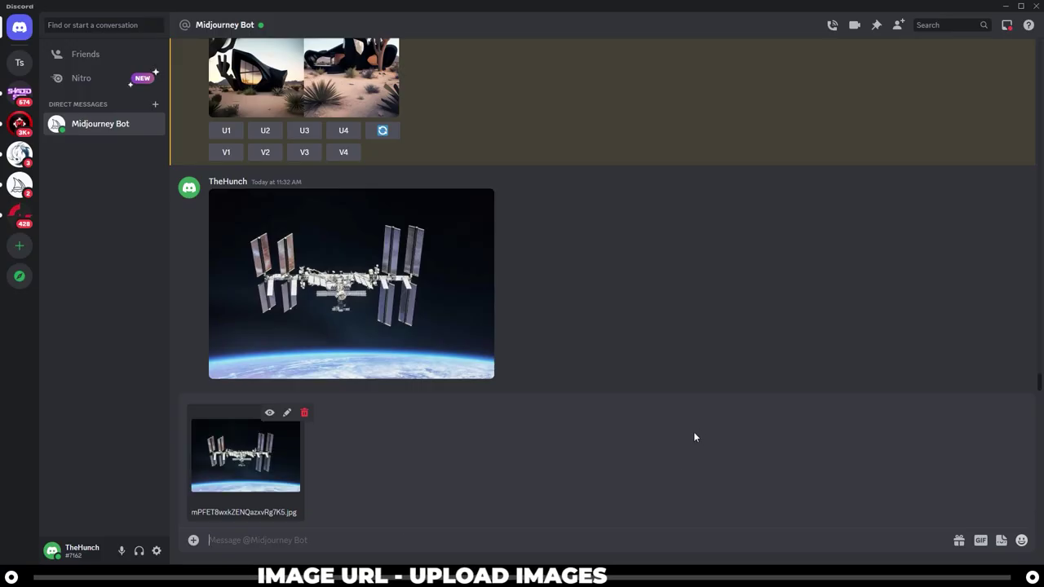
key("Return")
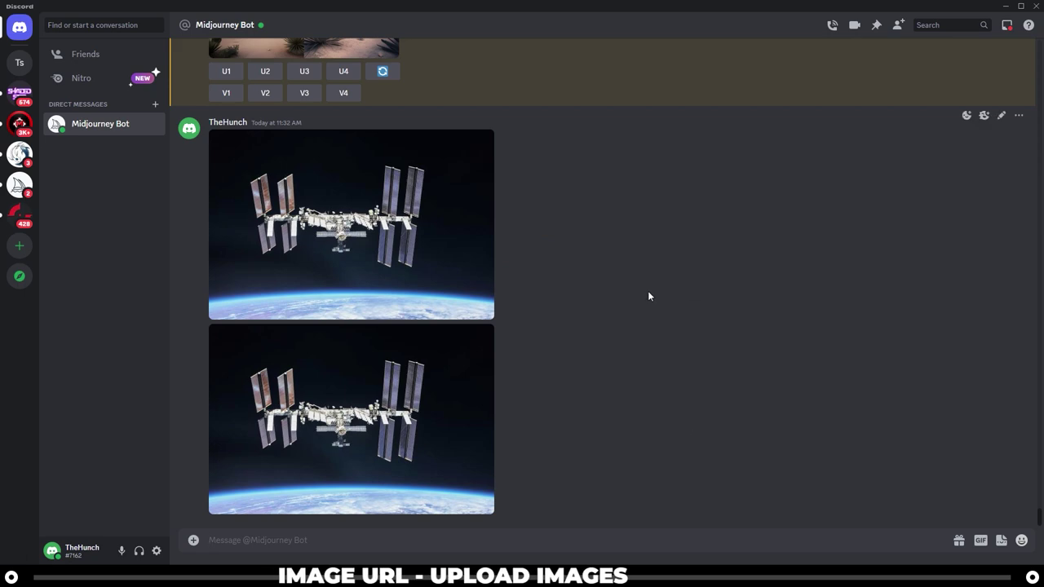
Copy the uploaded space station image's link and run /imagine with that link followed by "a building on mars".
right_click(433, 190)
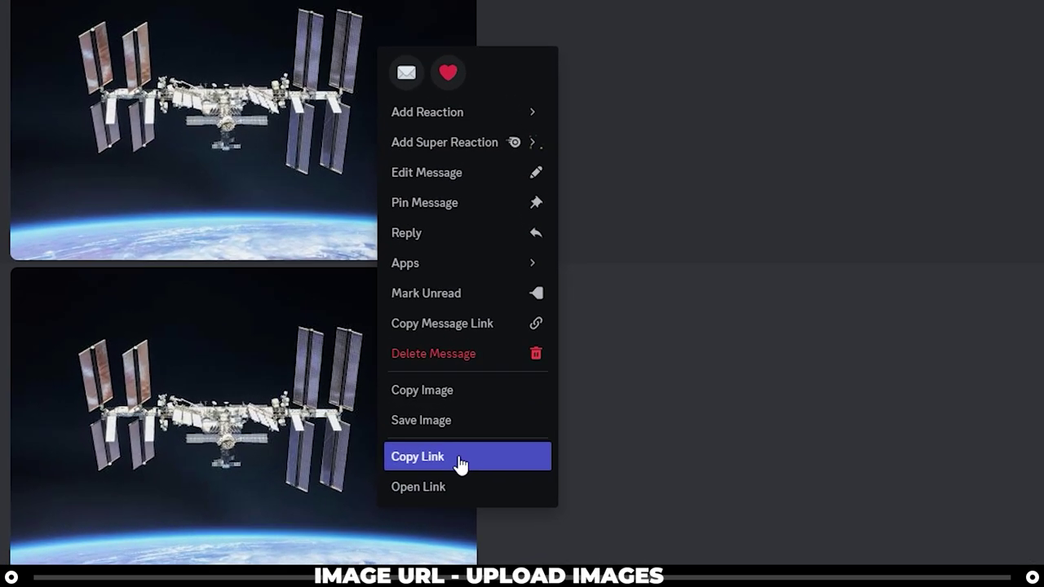
left_click(461, 464)
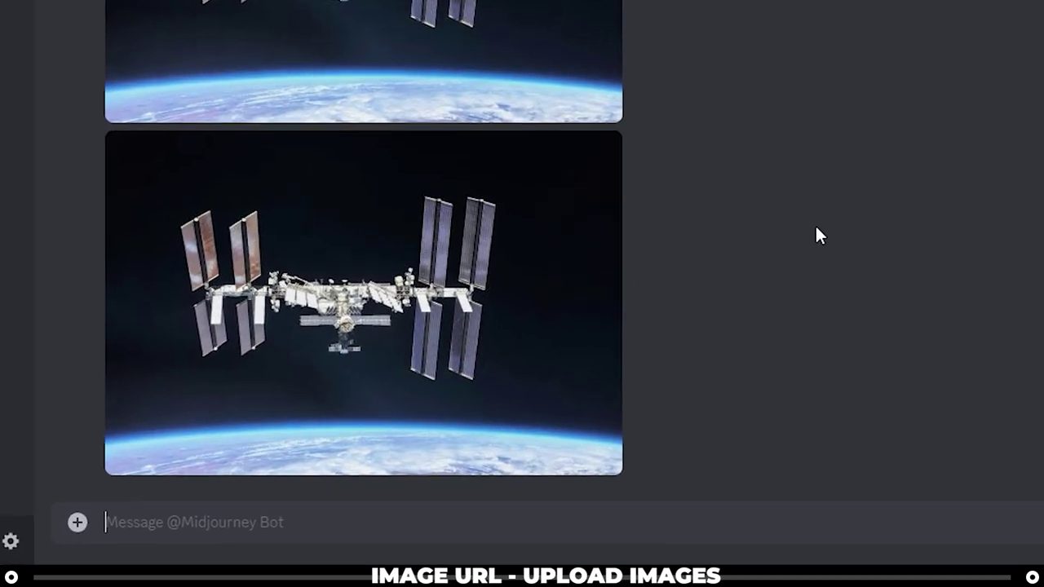
type("/imagine")
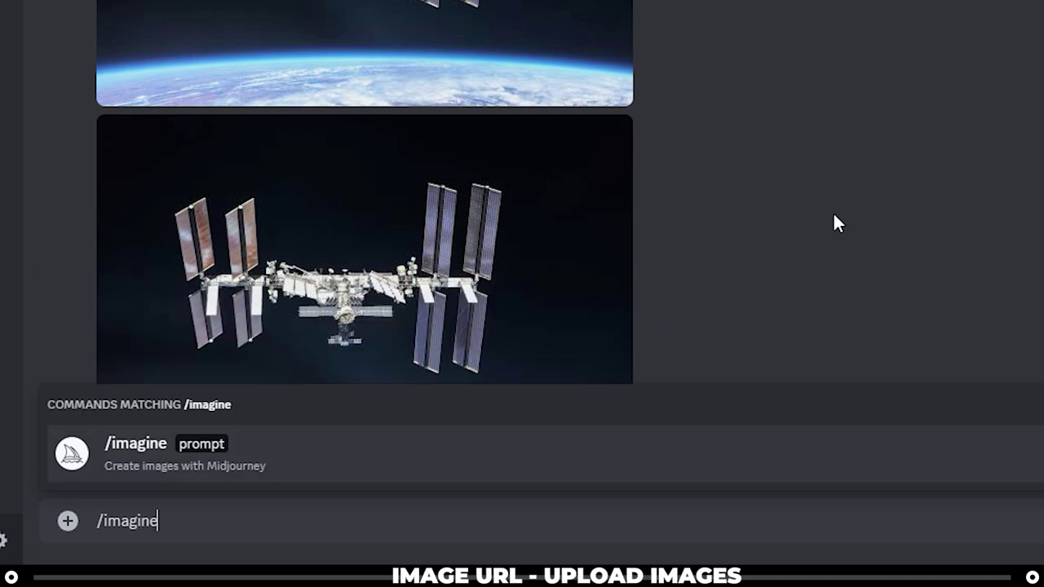
key("Tab")
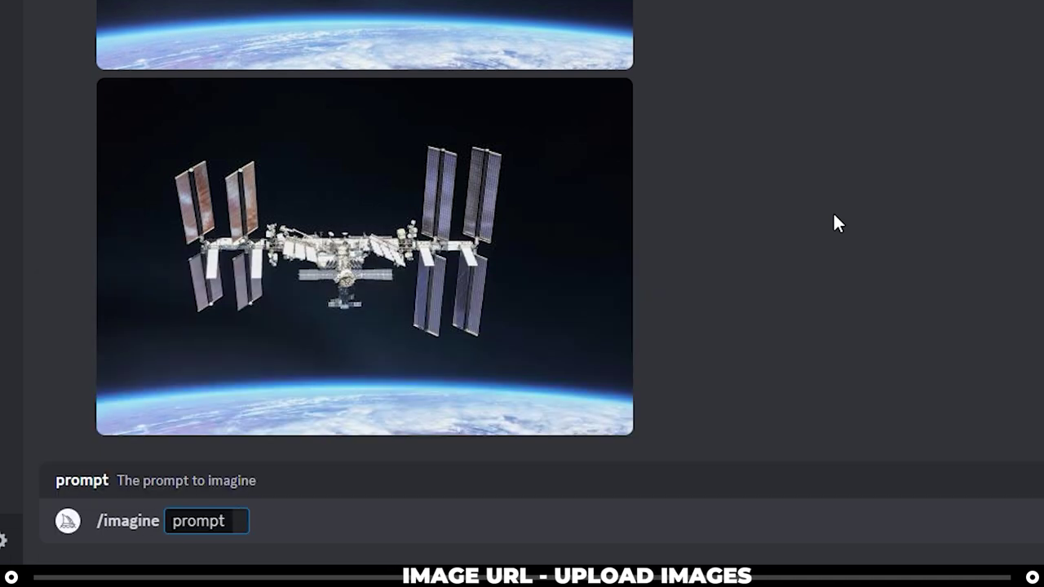
key("ctrl+v")
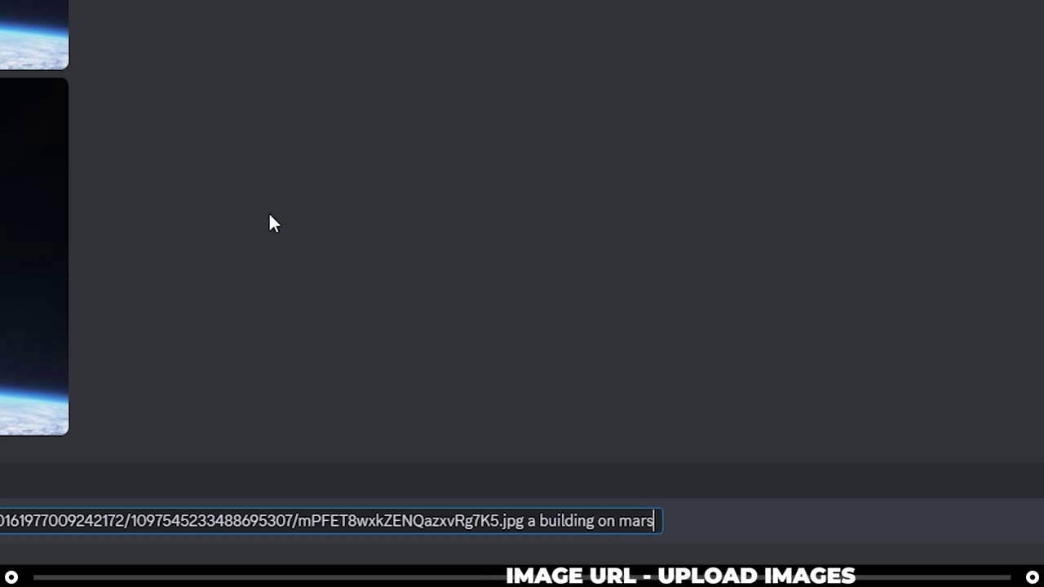
key("Return")
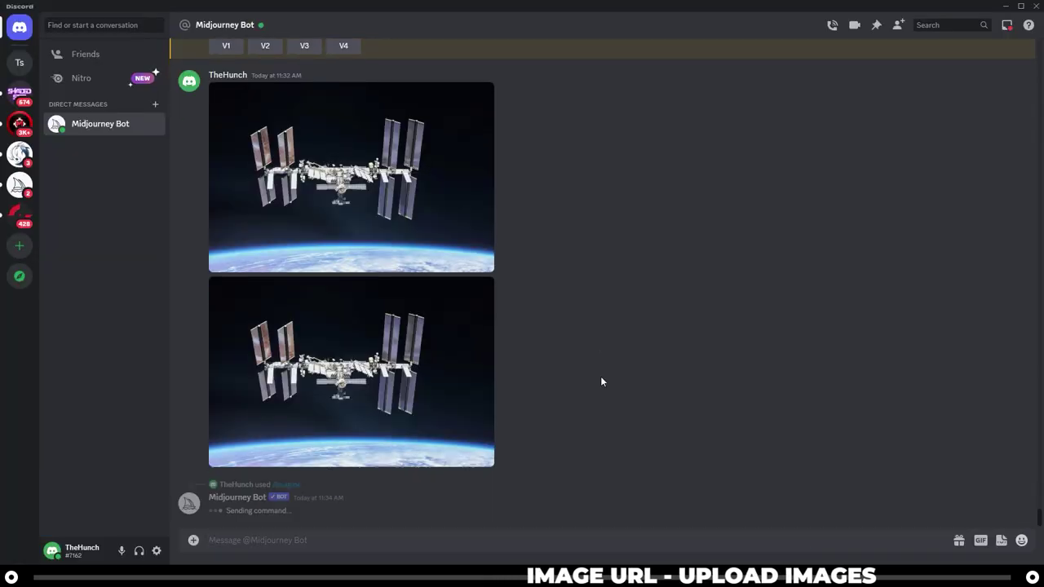
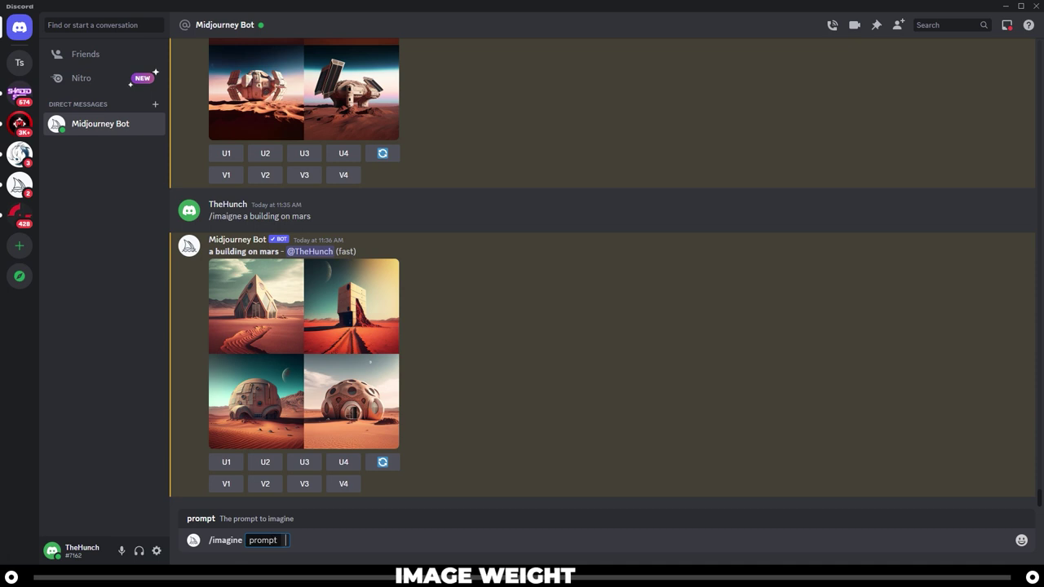
Switch to the browser, search Google Images for "seagrams building" and open the Commercial Observer photo of the lit tower.
mouse_move(119, 563)
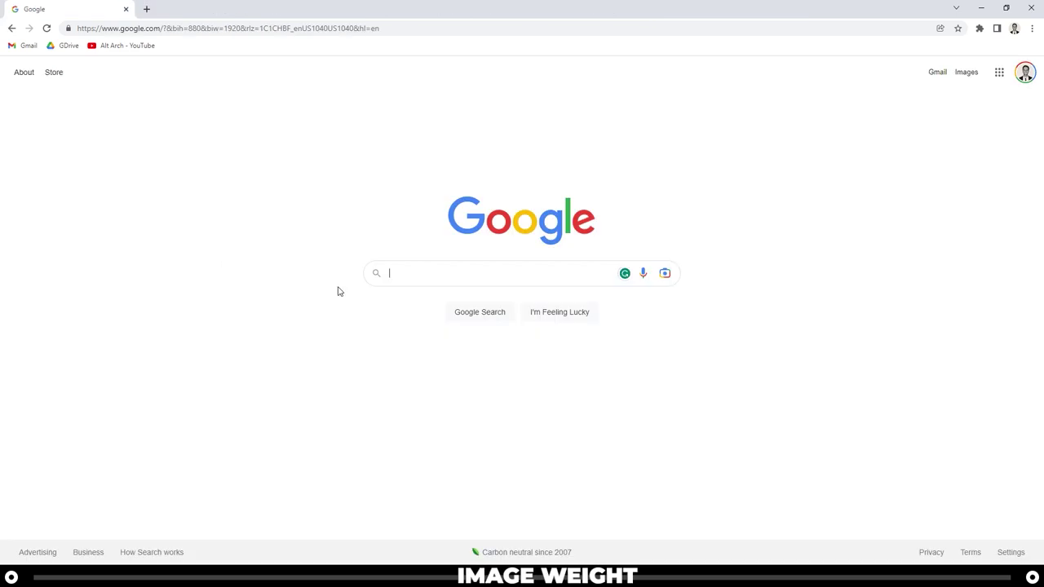
left_click(407, 272)
type("seagrams building")
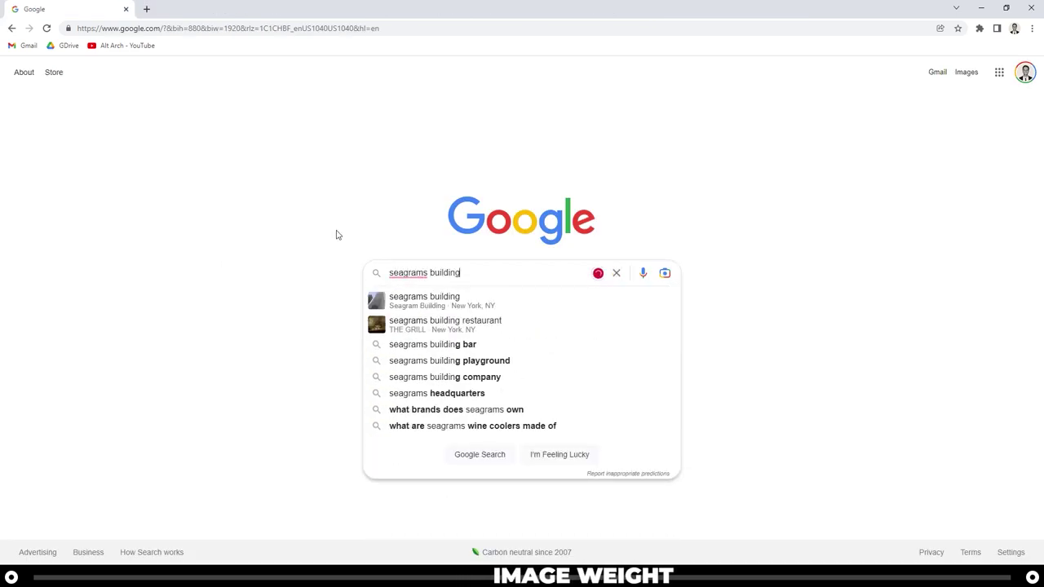
key("Return")
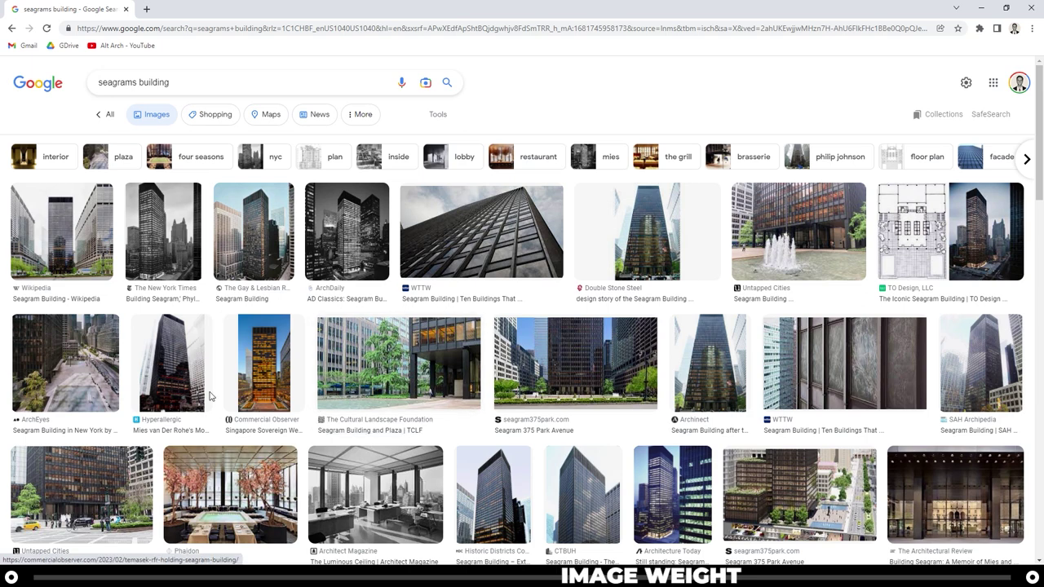
left_click(269, 355)
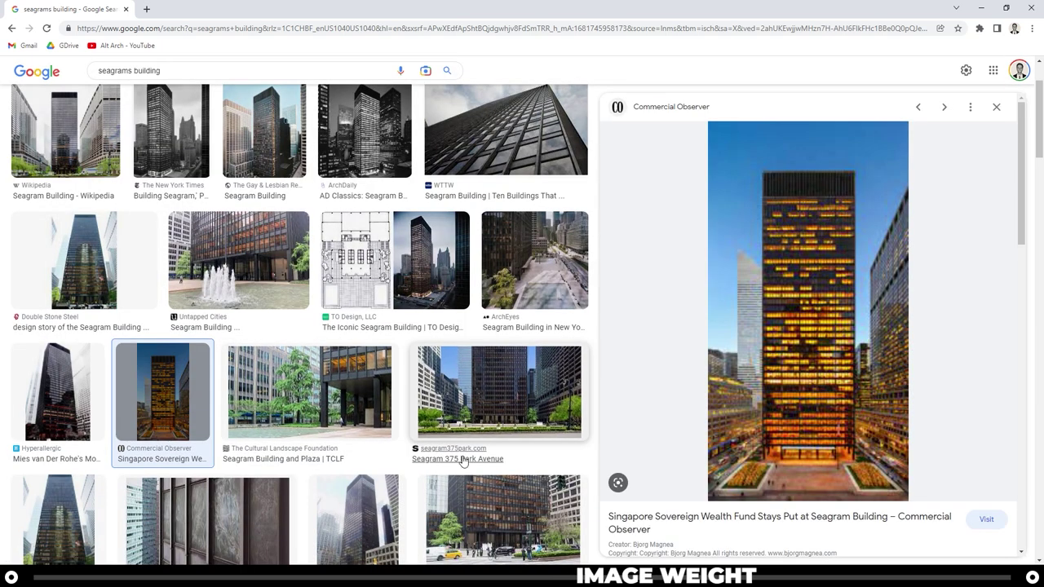
Copy the Commercial Observer photo's image address and paste it into the /imagine prompt in Discord.
right_click(845, 253)
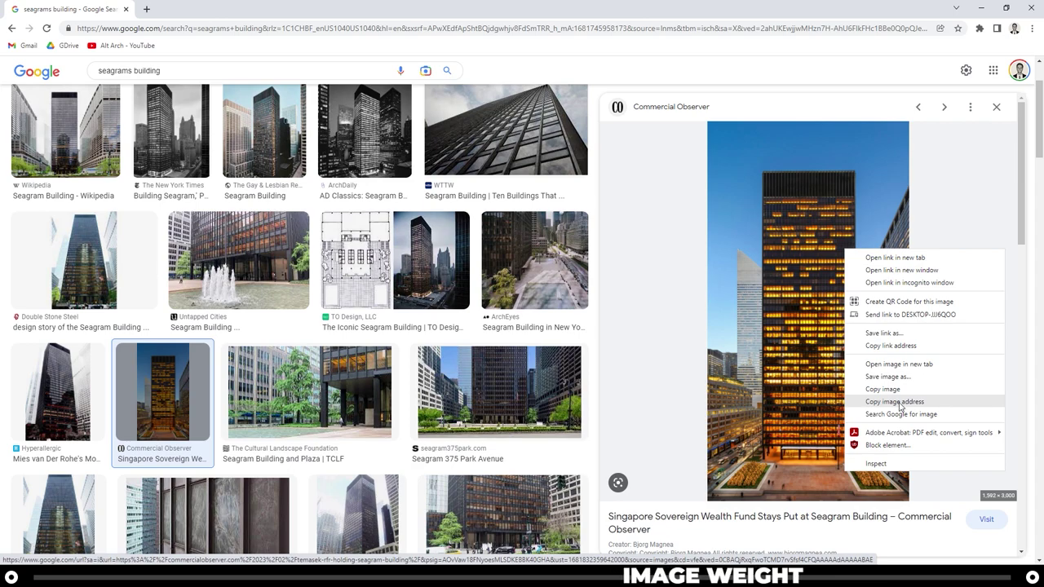
left_click(901, 403)
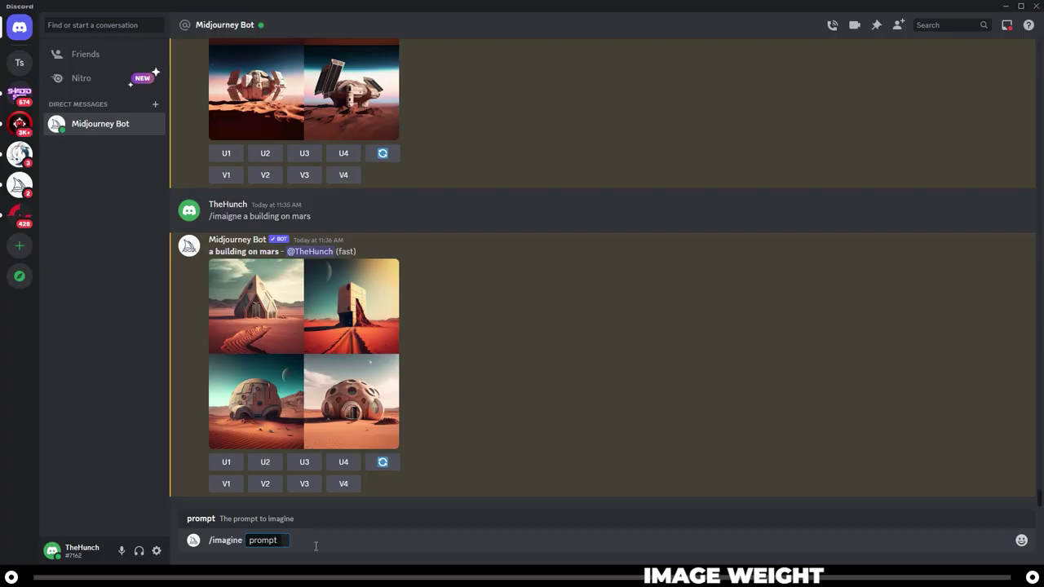
right_click(285, 540)
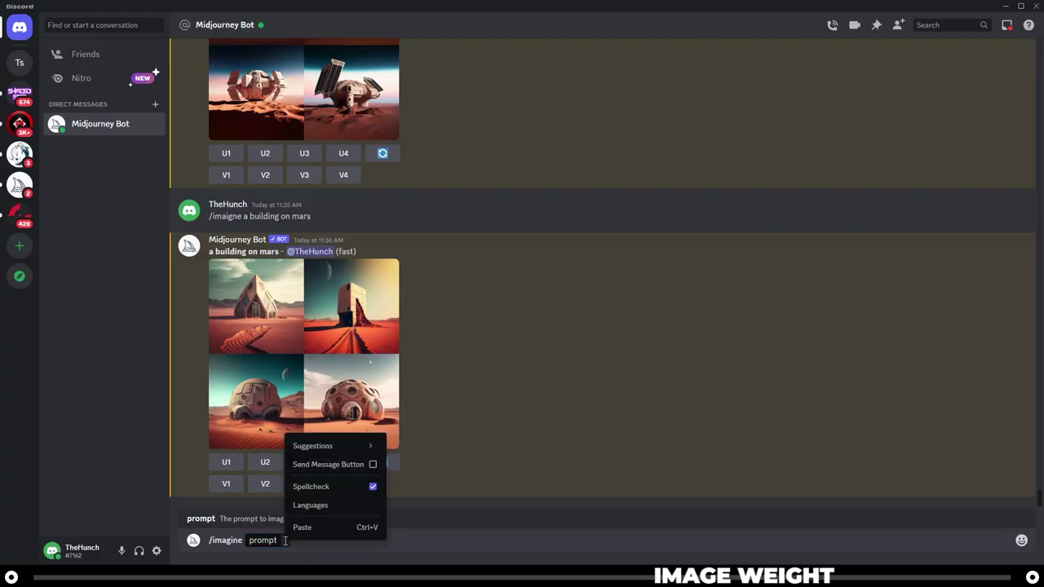
left_click(326, 528)
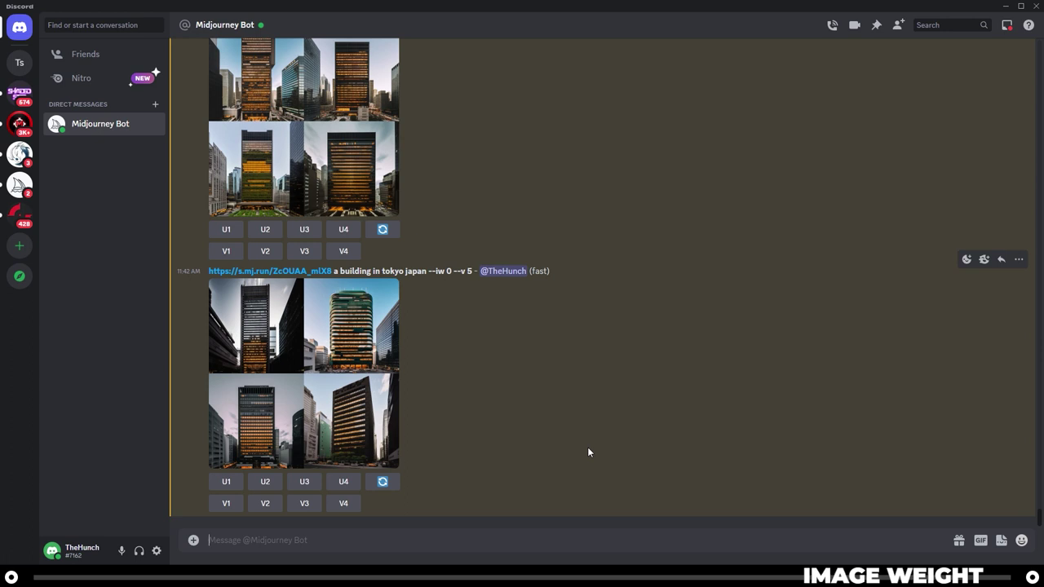
Generate images from the Seagram Building image link with the prompt "a sustainable building in new york city with trees all over it".
key("ctrl+v")
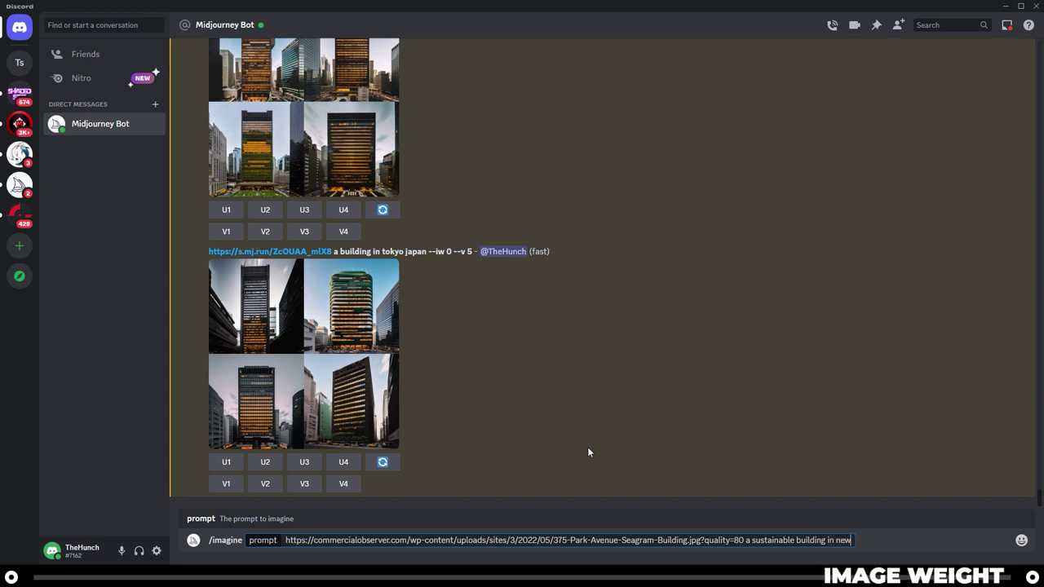
type("trees all over it")
key("ctrl+a")
key("Return")
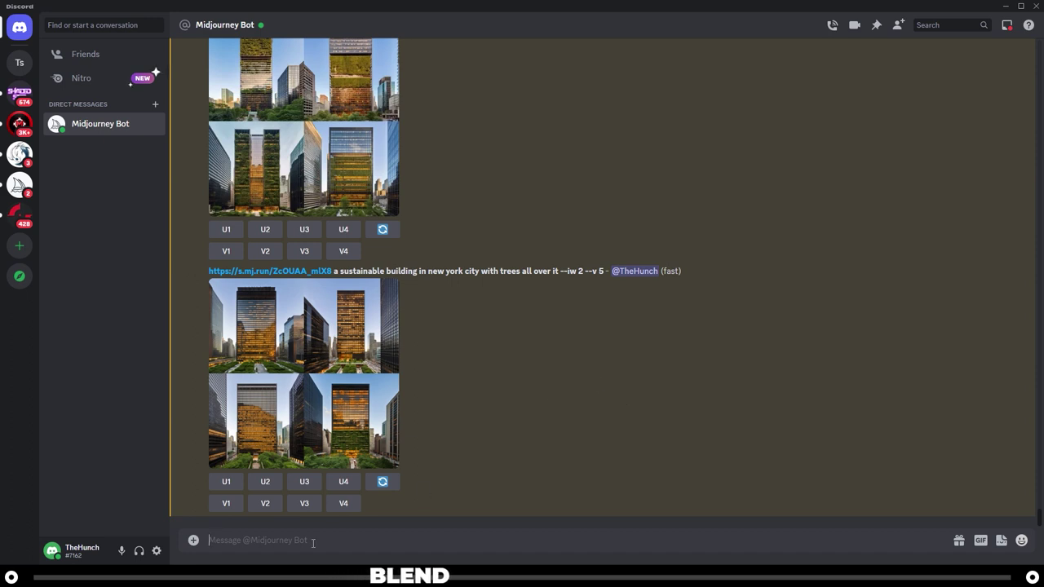
Start a /blend command in the Midjourney Bot chat.
type("/blend")
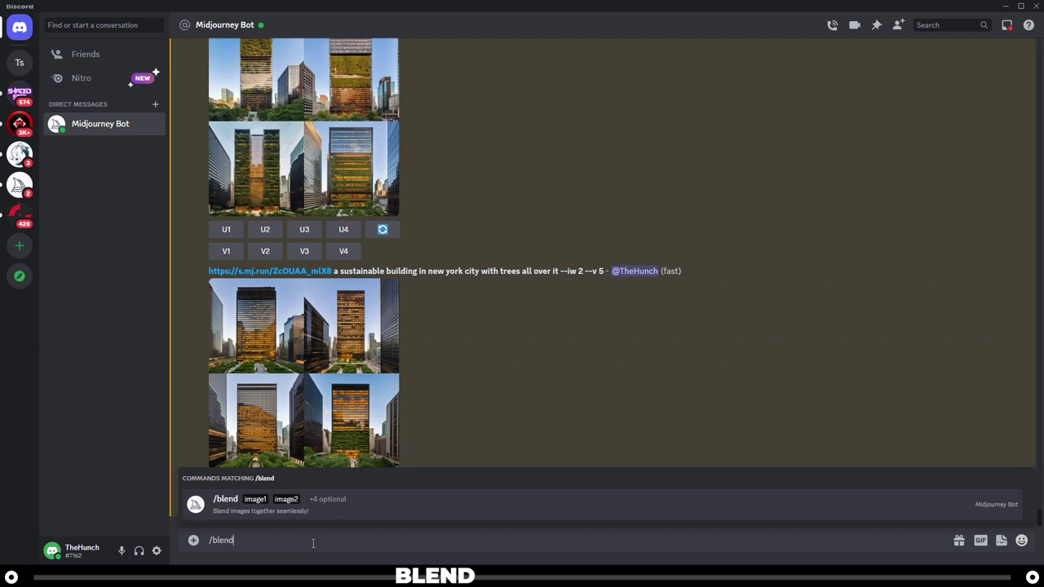
key("Return")
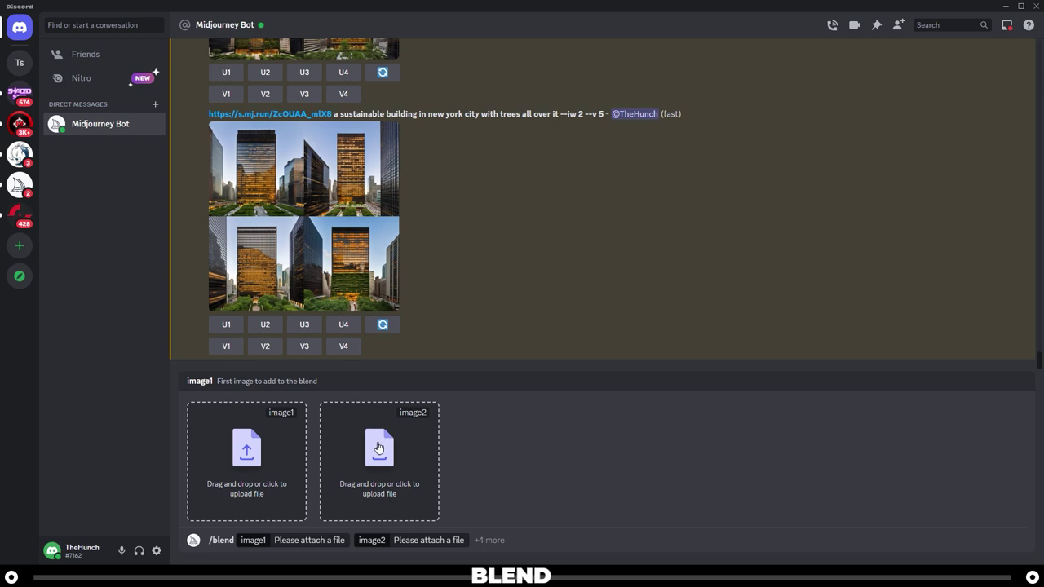
Add the optional image3 and image4 slots to the blend, and remove both again.
left_click(506, 540)
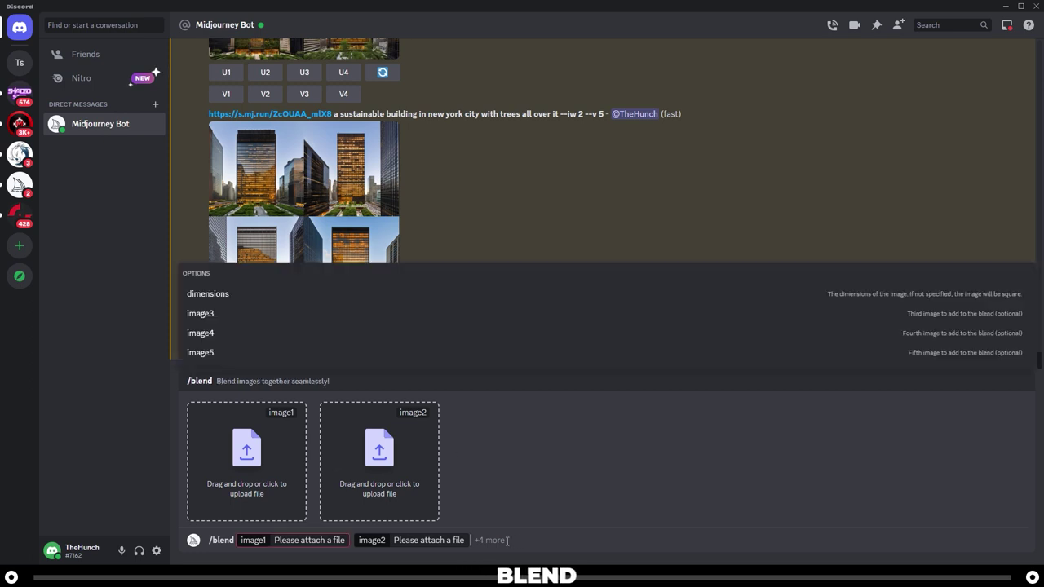
left_click(195, 315)
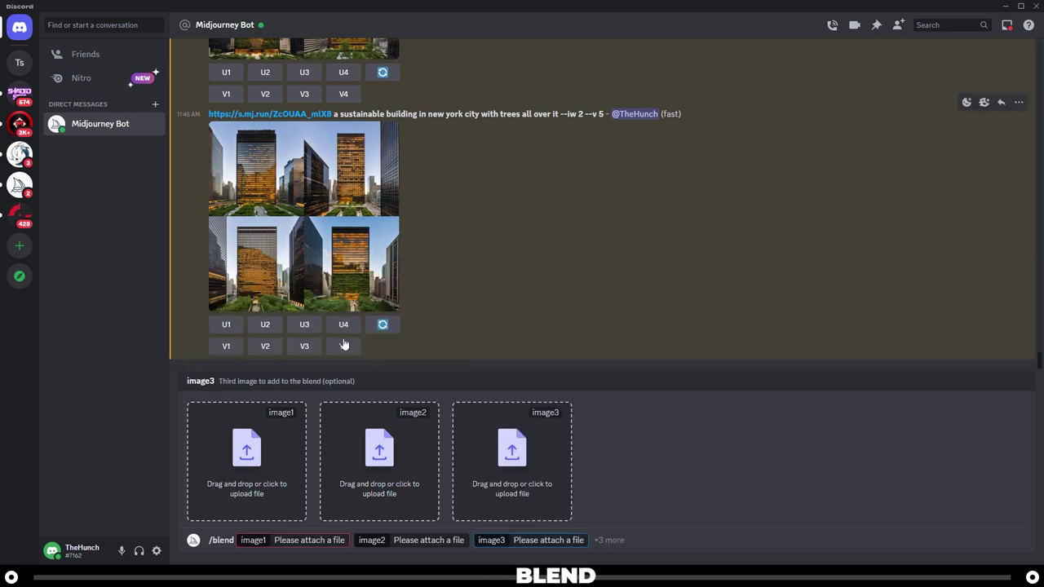
left_click(612, 540)
left_click(261, 330)
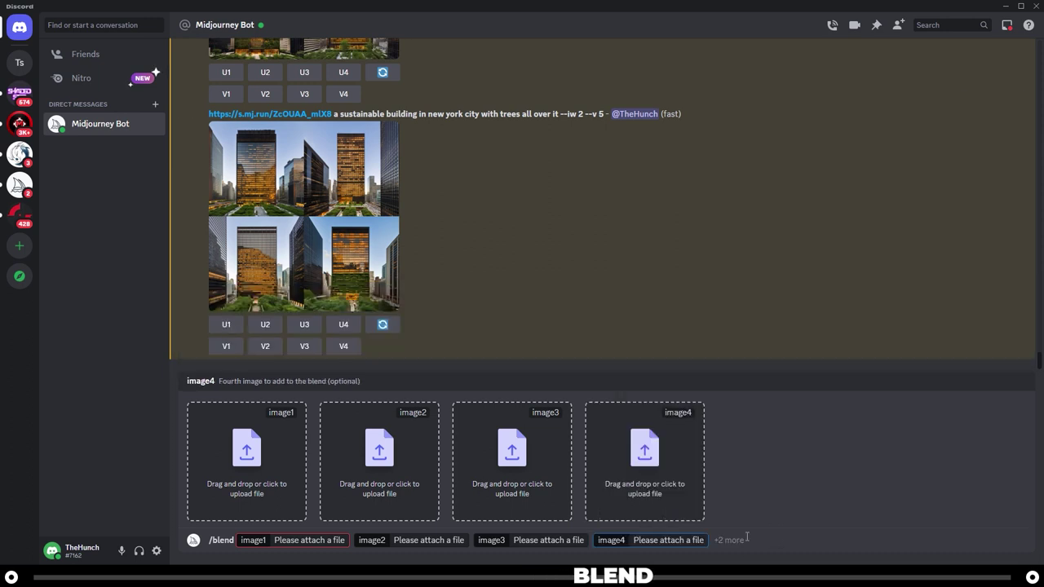
key("BackSpace")
key("BackSpace")
key("BackSpace")
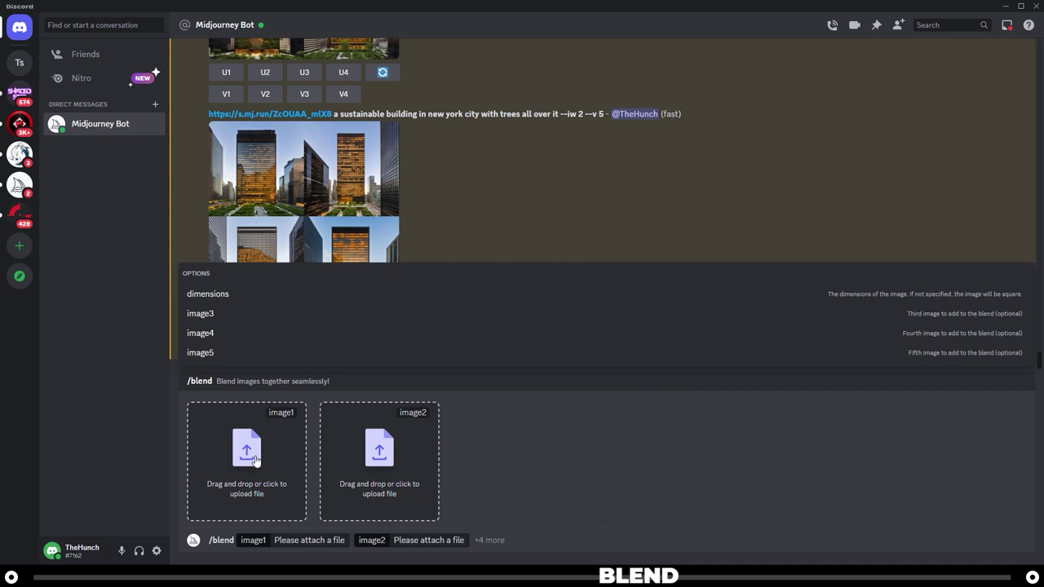
Attach the Heydar Aliyev Center photo from Downloads as image1 and the Fallingwater photo as image2.
left_click(256, 461)
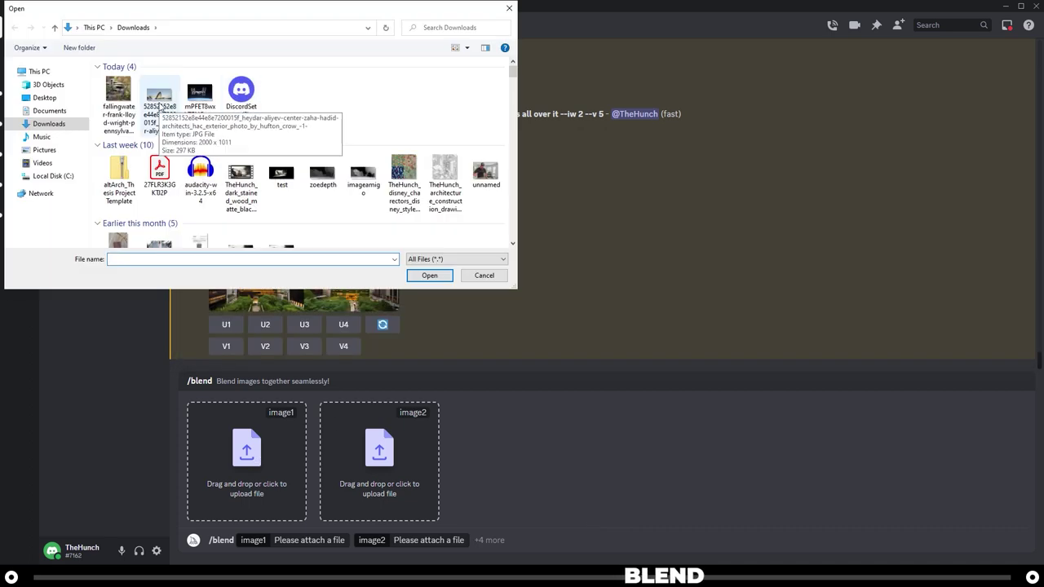
left_click(159, 108)
left_click(429, 275)
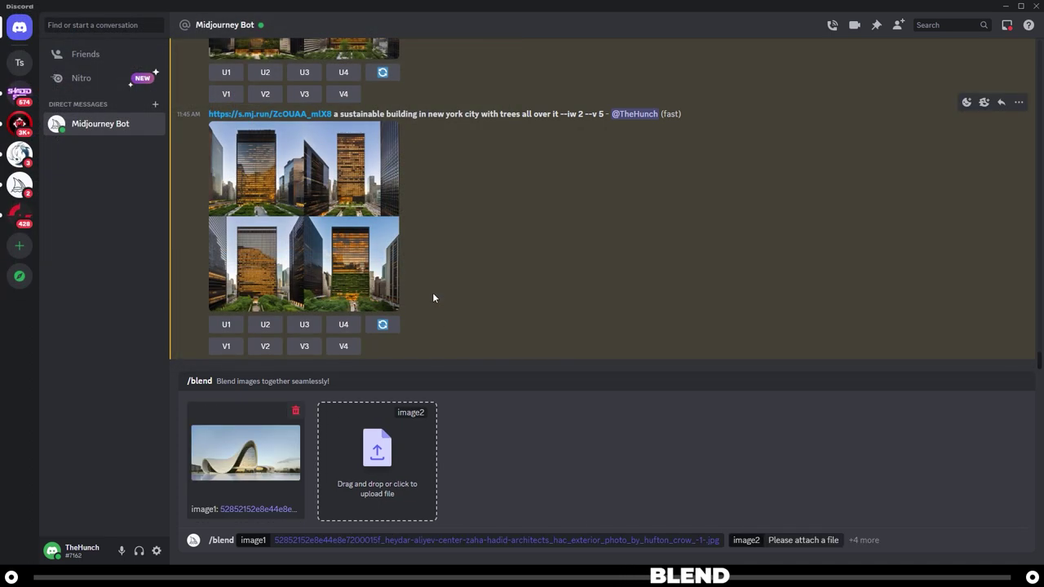
left_click(411, 464)
left_click(119, 98)
left_click(429, 275)
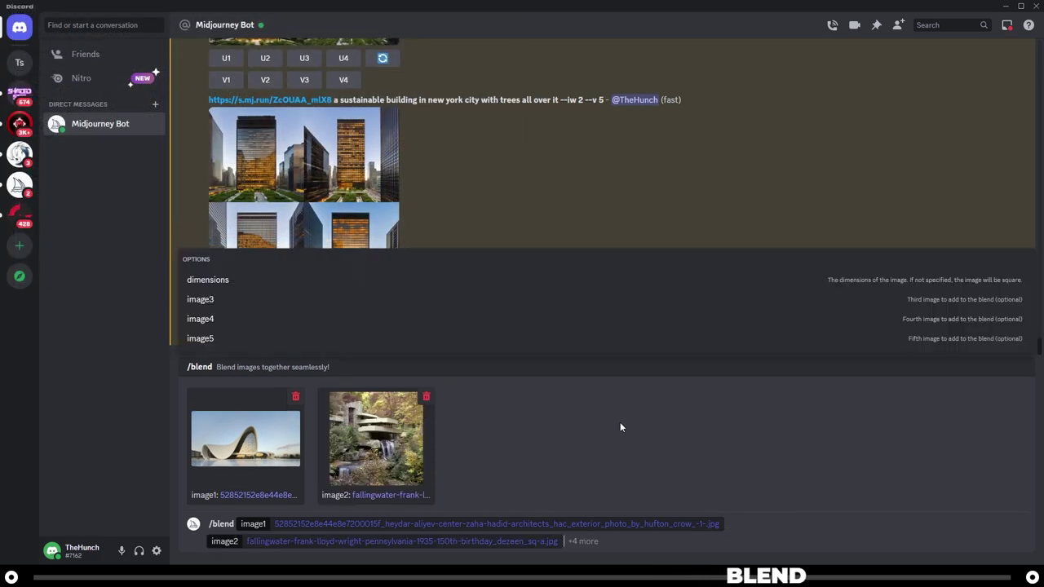
Add the dimensions option to the blend, set it to Landscape, and submit the command.
left_click(222, 281)
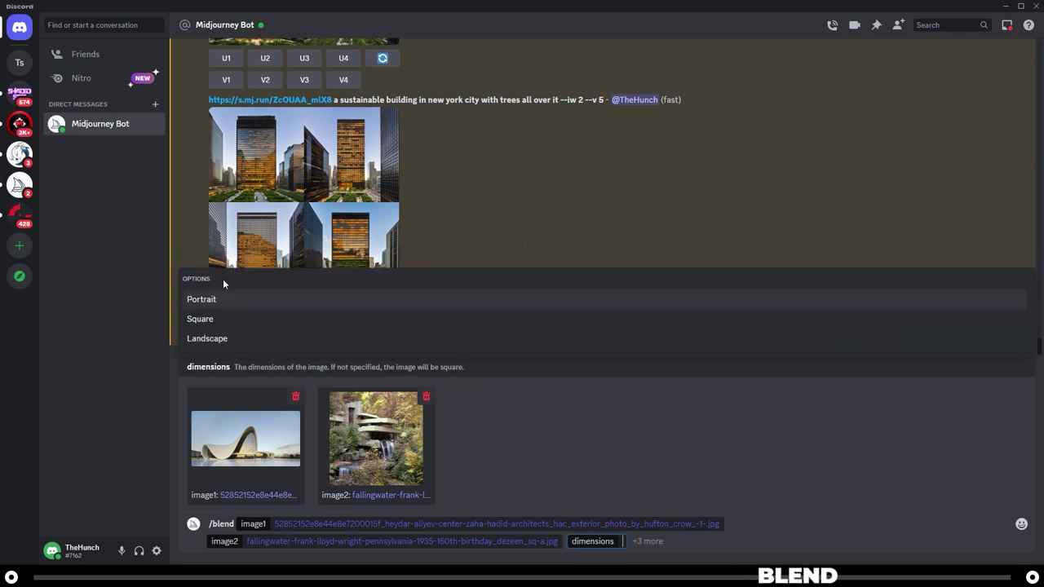
left_click(210, 340)
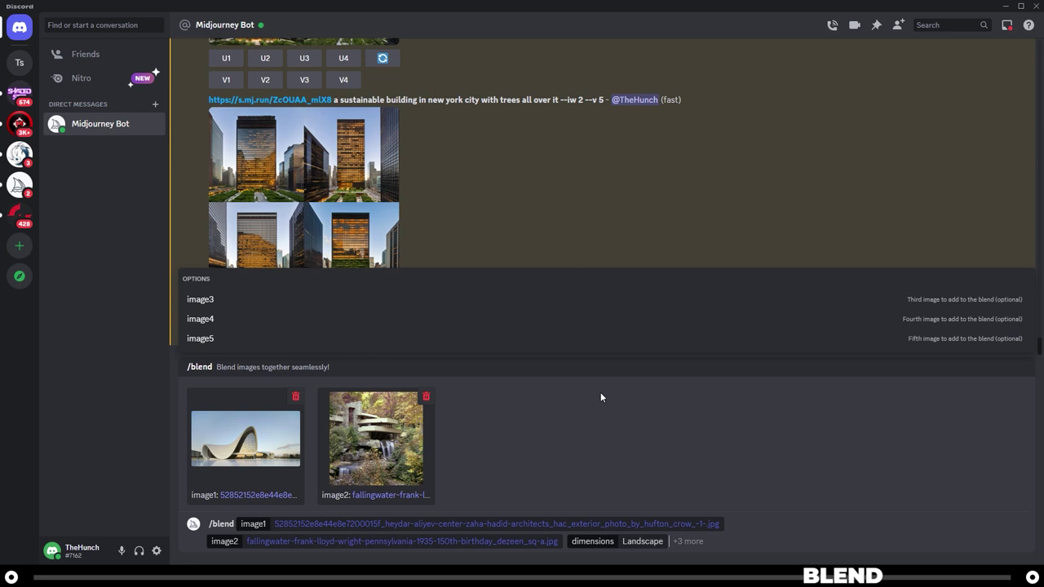
key("Return")
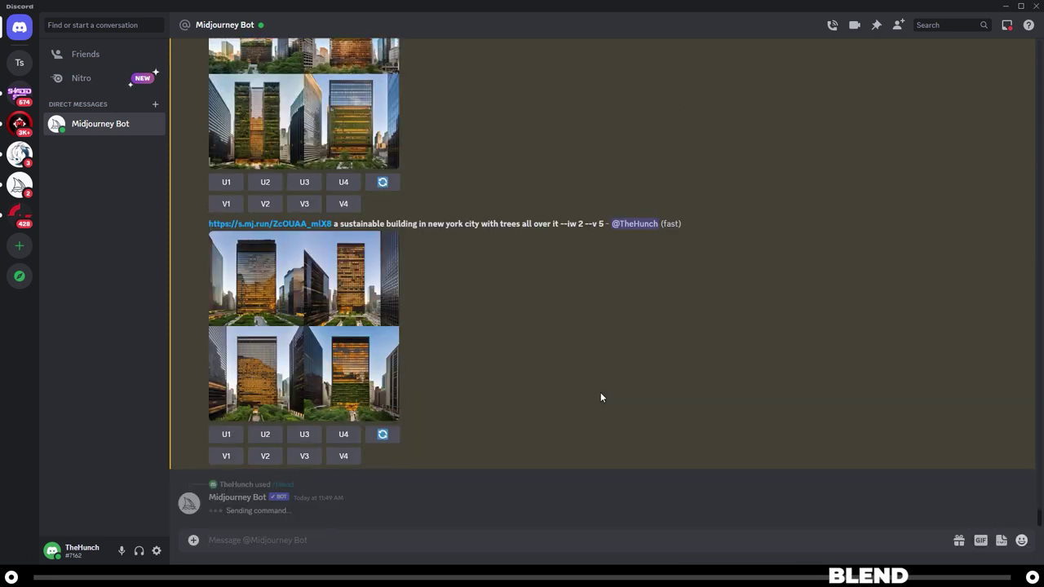